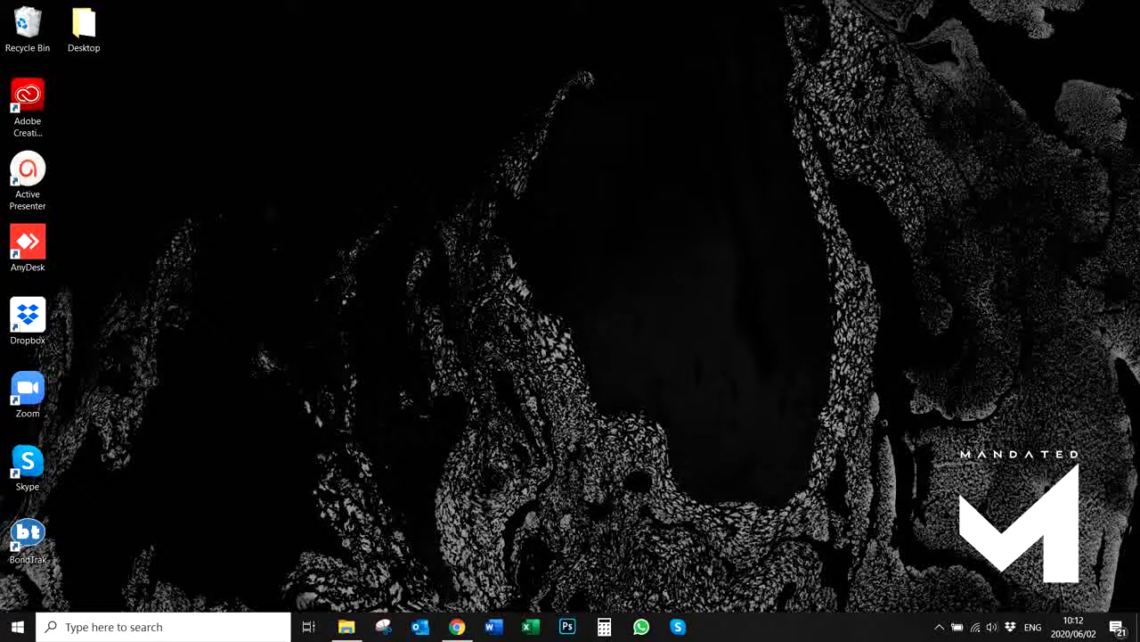
- Decline the McAfee Security Scan Plus and Safe Connect offers on the Acrobat Reader download page
click(162, 633)
text(acrobat)
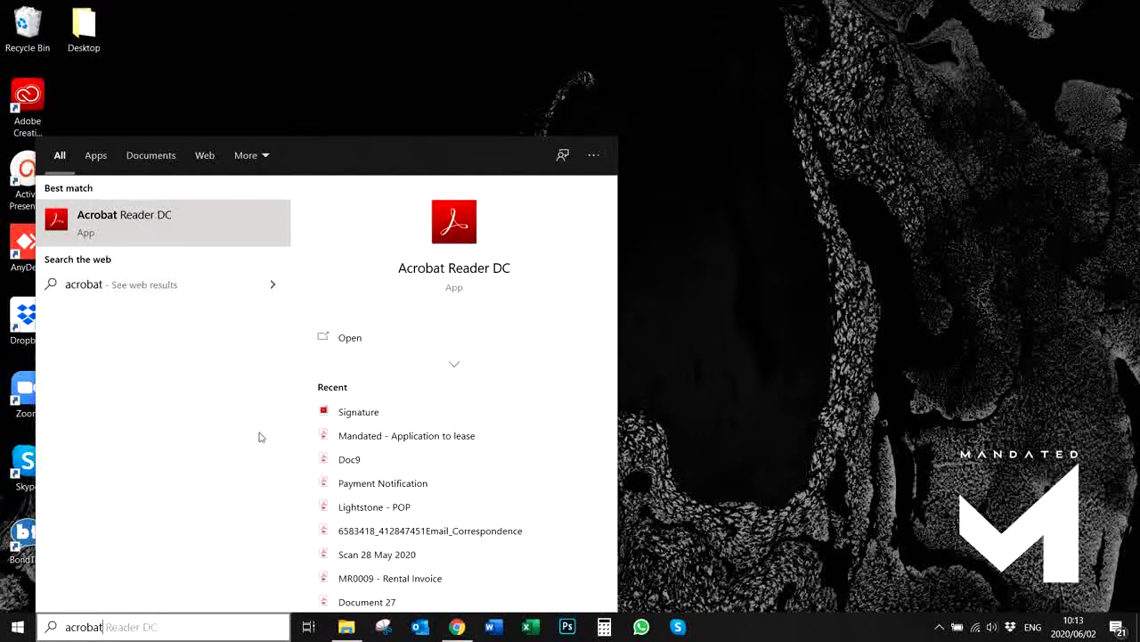
click(461, 631)
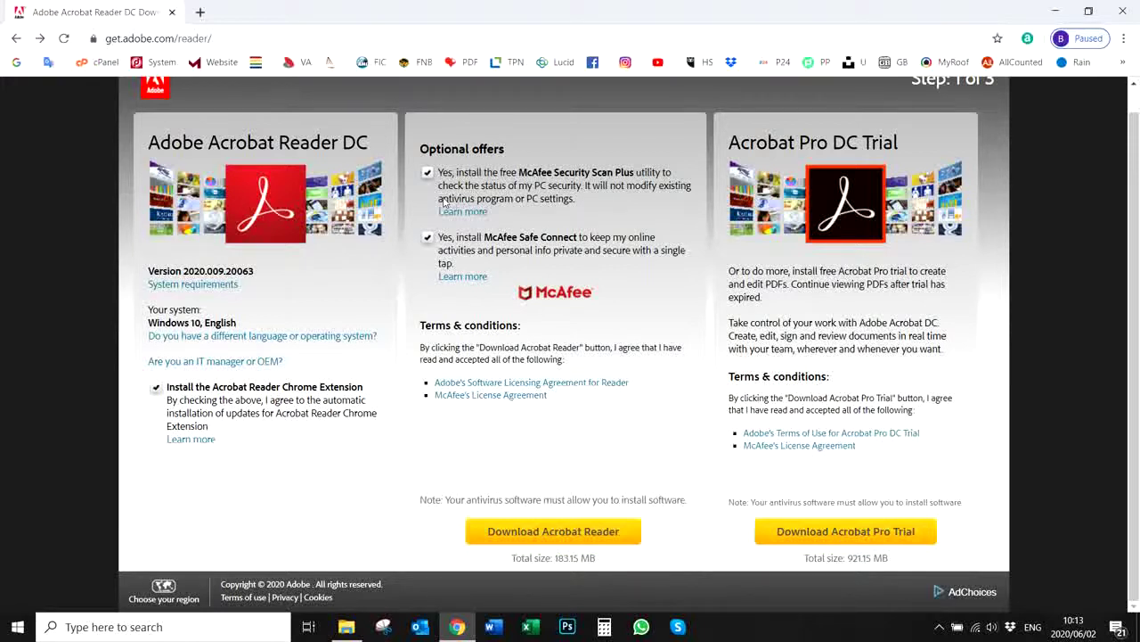
click(429, 174)
click(428, 237)
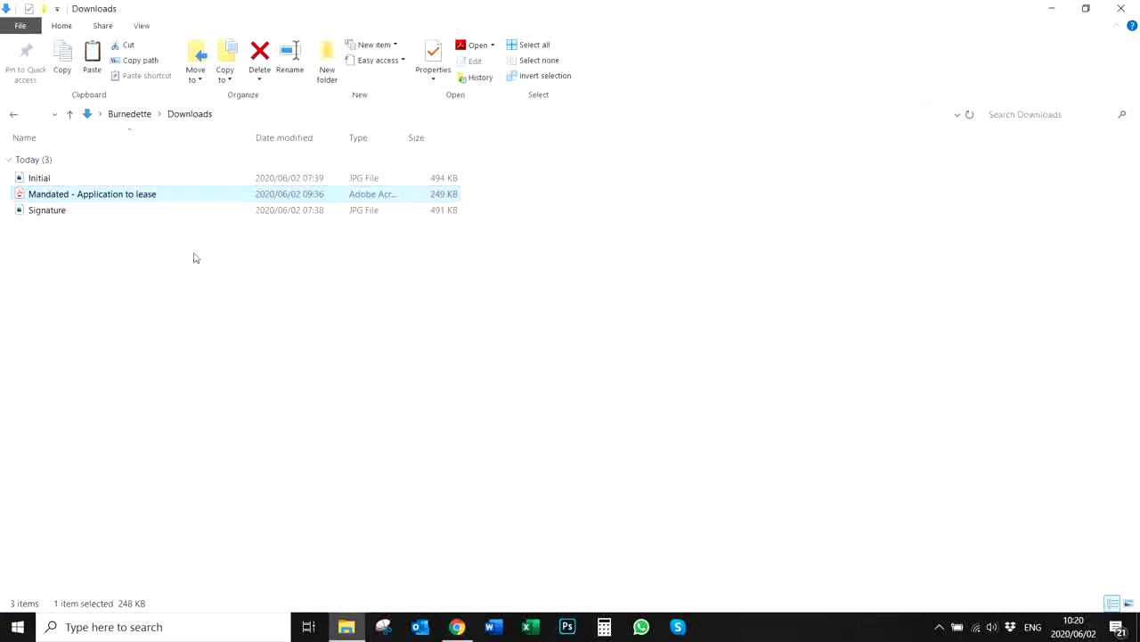
- Open the 'Mandated - Application to lease' PDF with Adobe Acrobat Reader DC
right_click(145, 194)
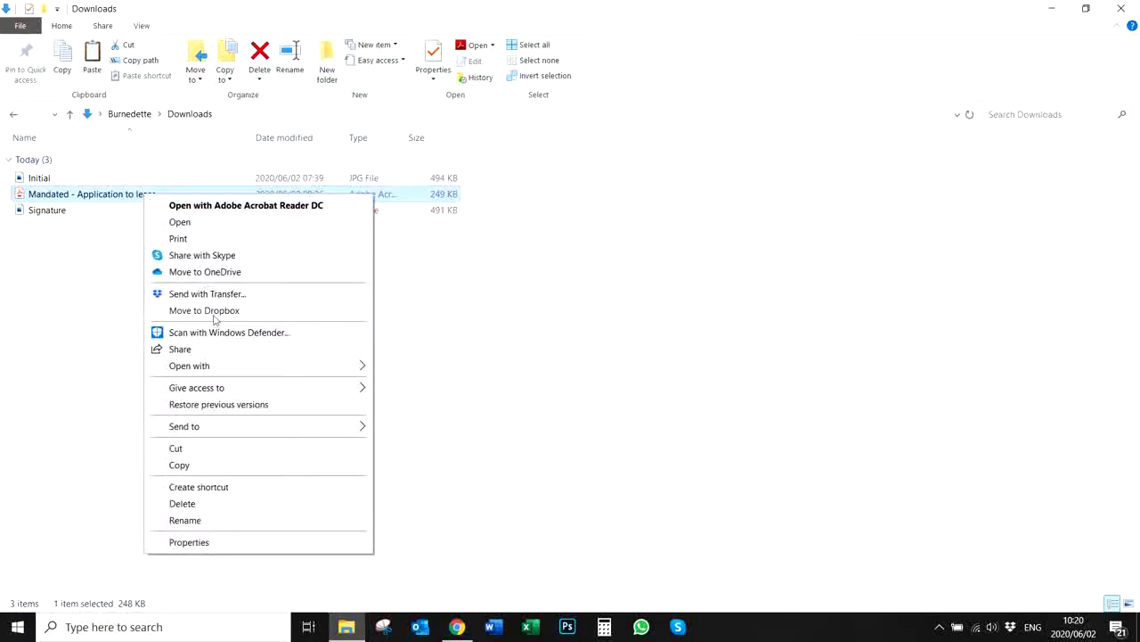
mouse_move(206, 372)
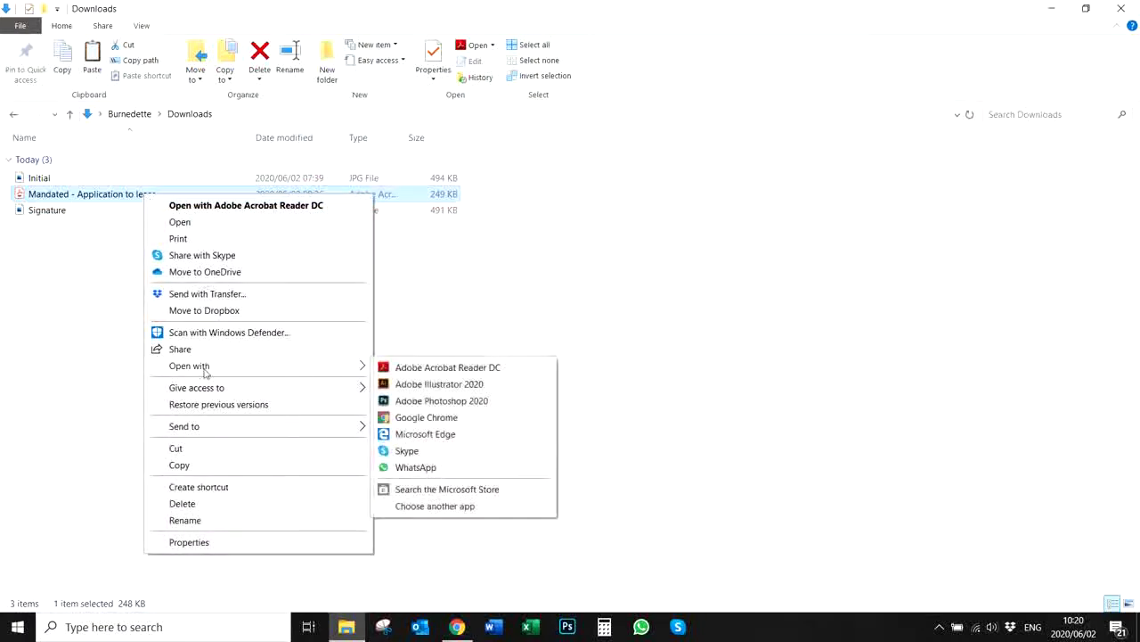
click(442, 369)
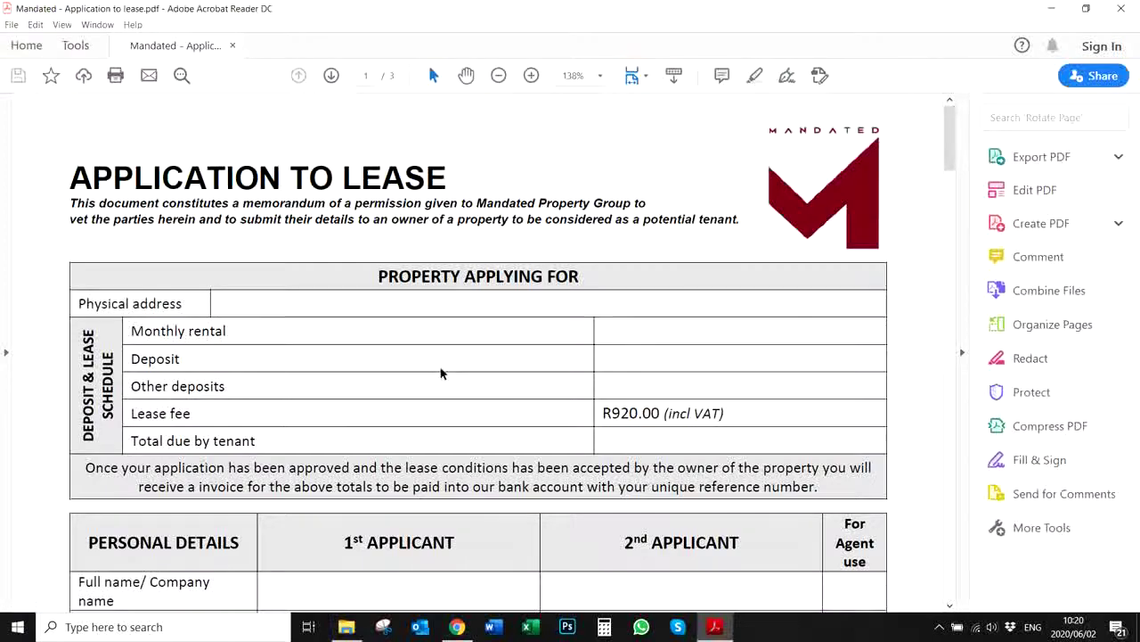
- Look through the 3-page lease application and launch the Fill & Sign tool
scroll(441, 375, down, 15)
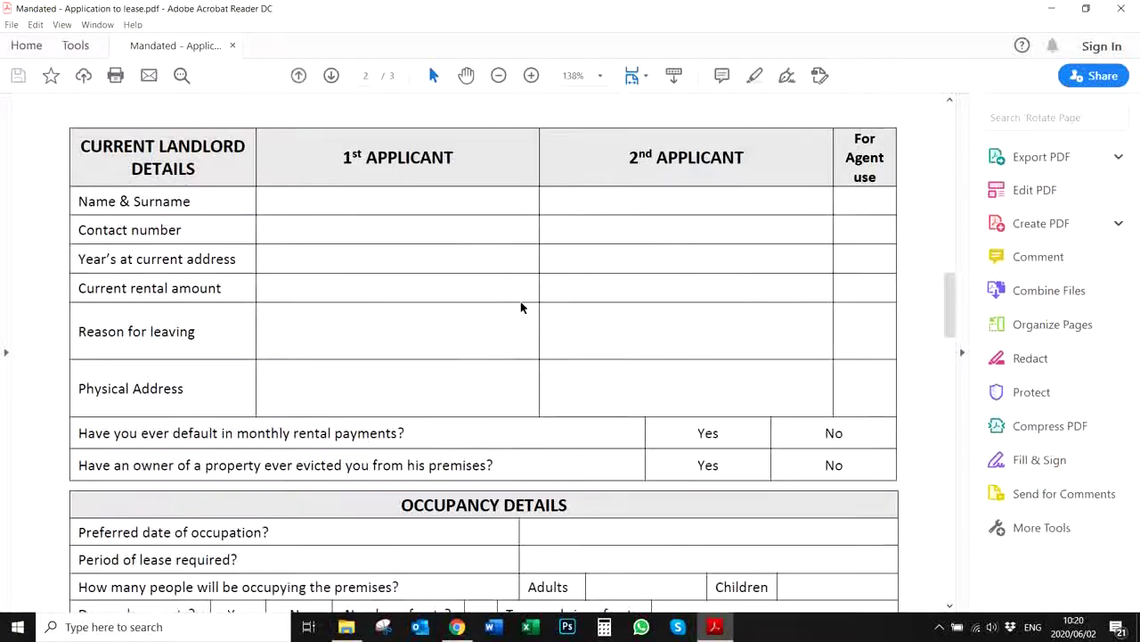
scroll(616, 296, up, 15)
scroll(618, 295, up, 4)
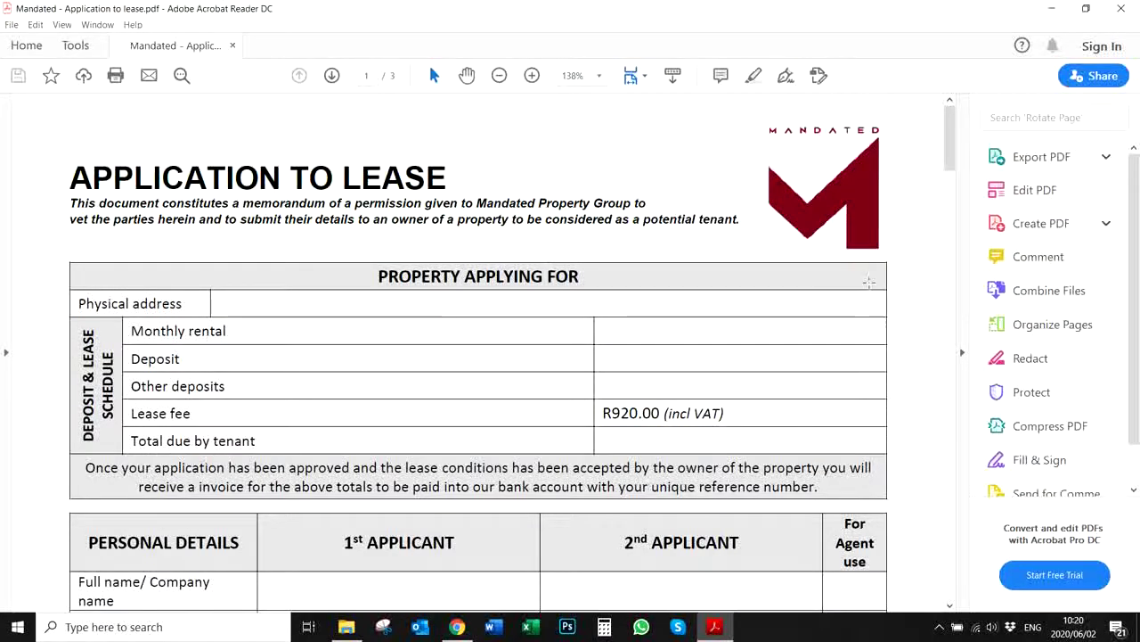
scroll(1060, 432, down, 2)
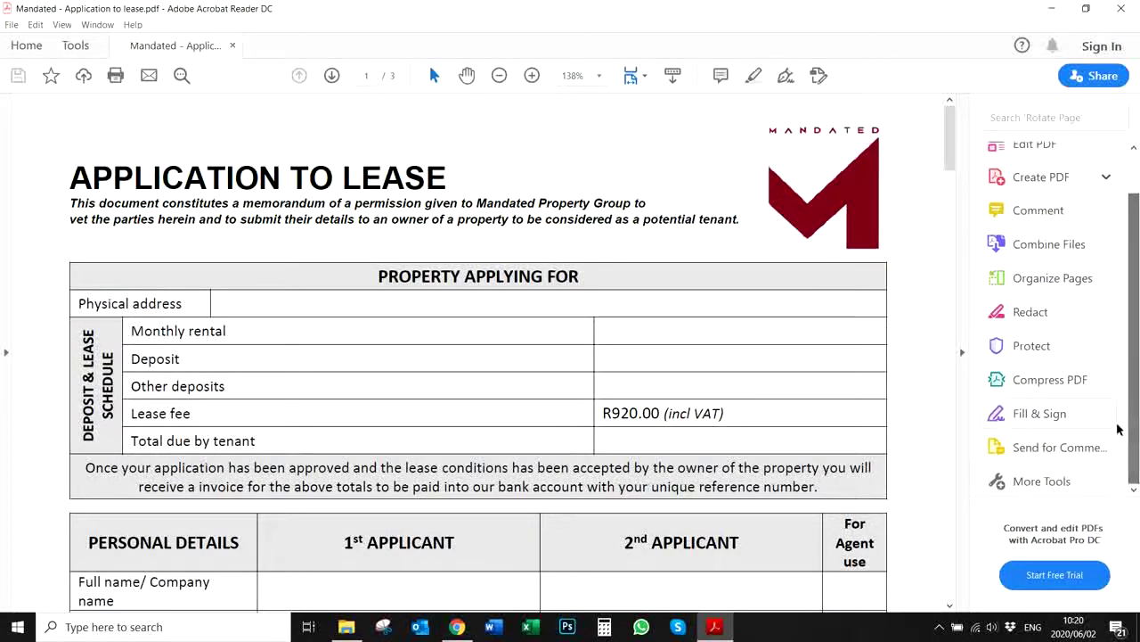
click(1038, 414)
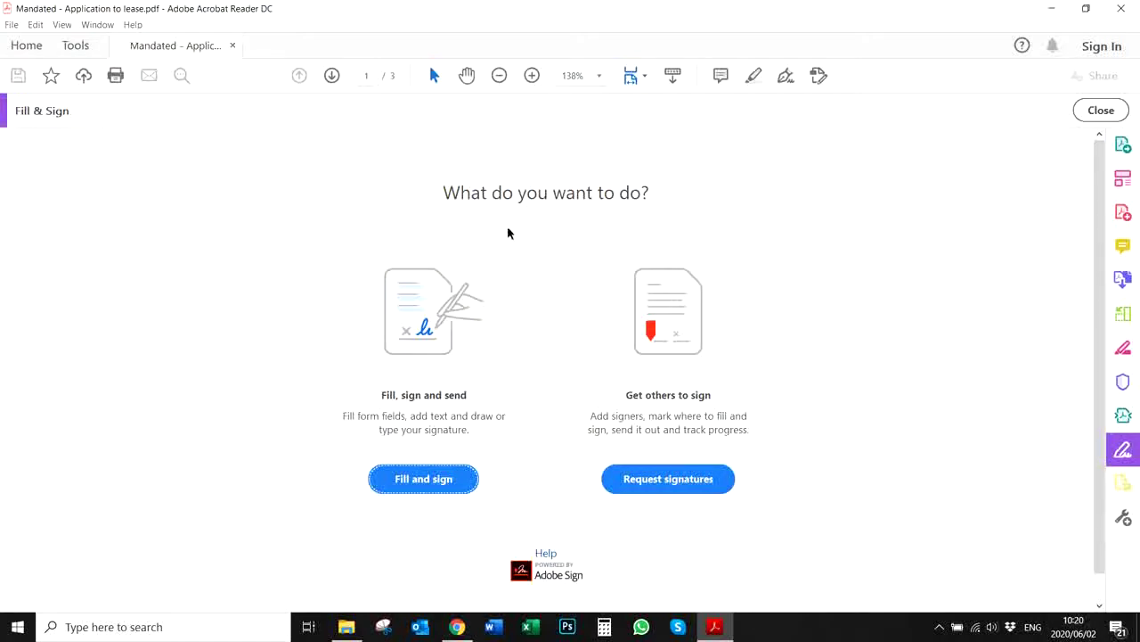
- Start Fill & Sign and add a test 'Text' box above the form title
click(407, 481)
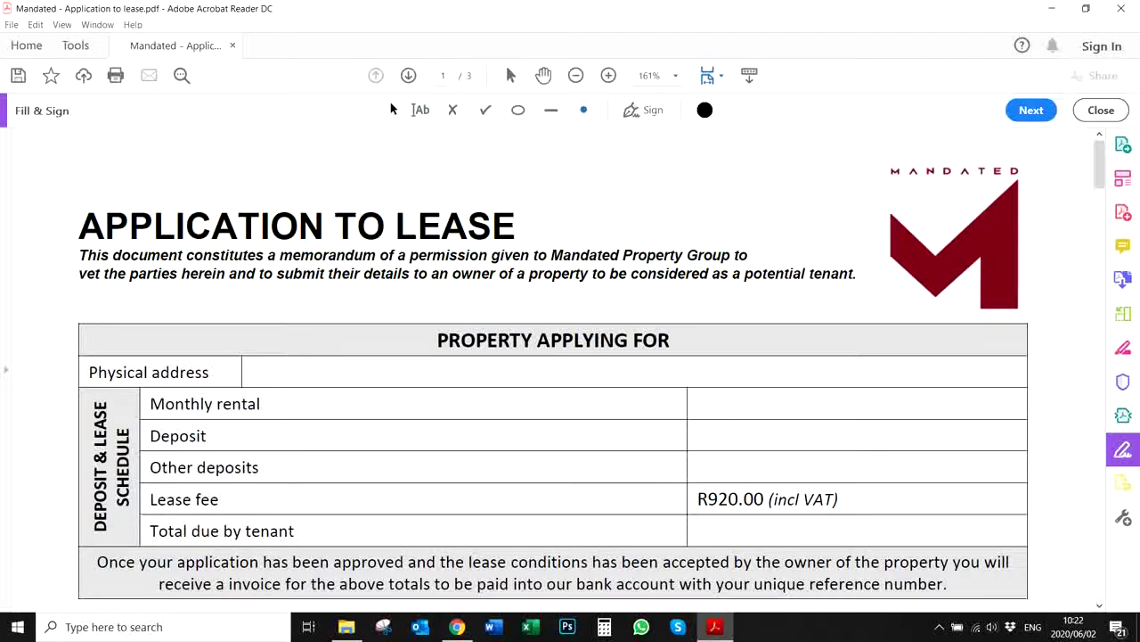
click(417, 110)
click(414, 168)
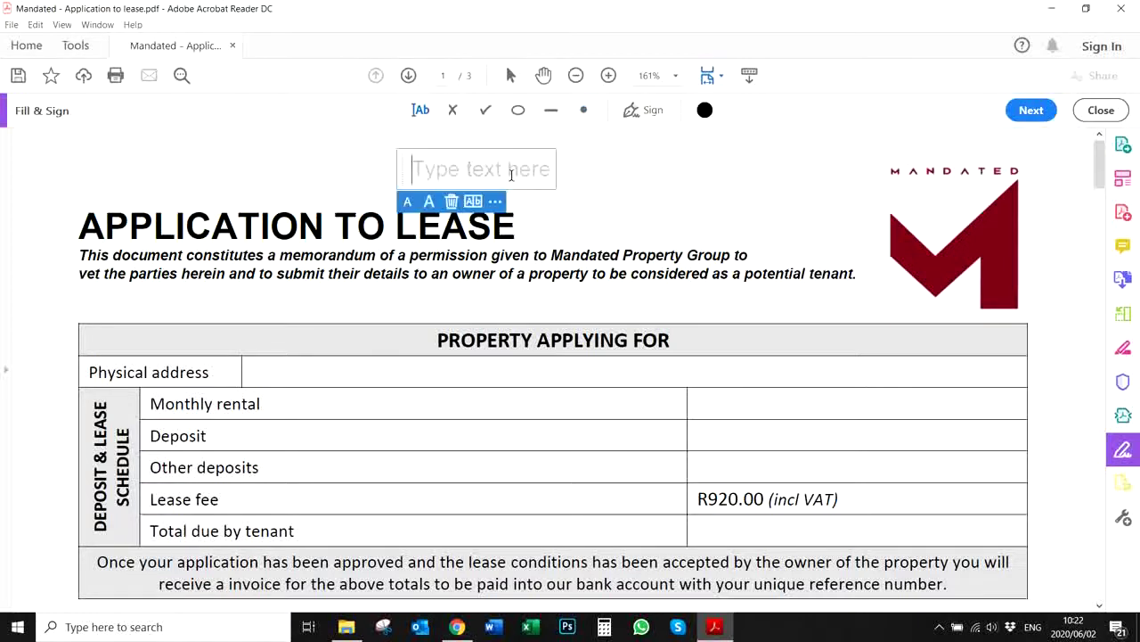
text(Text)
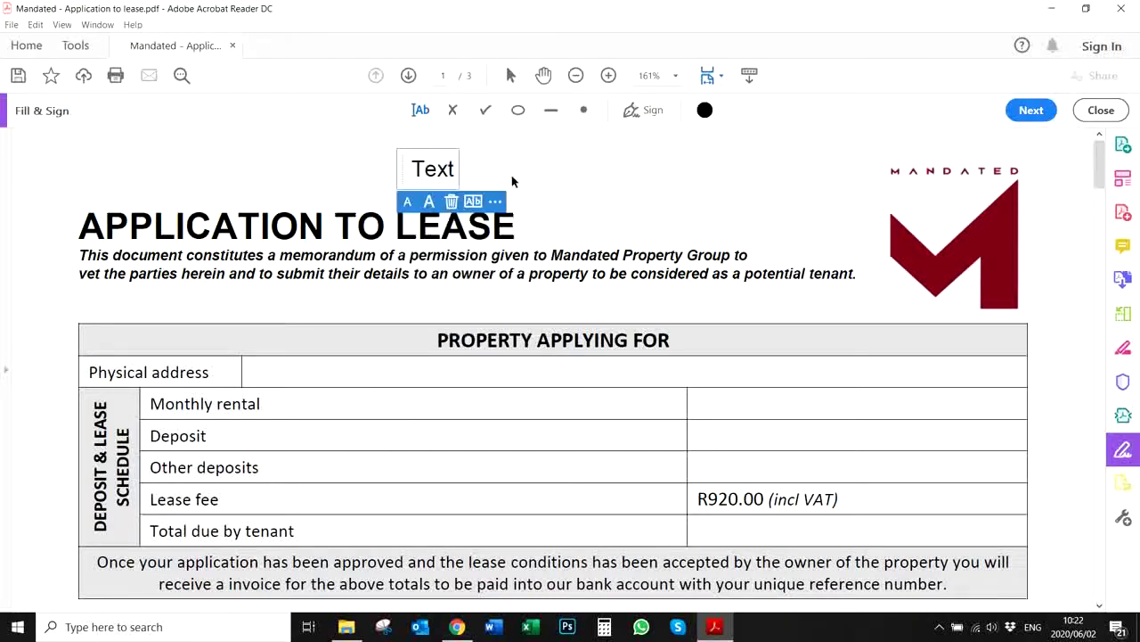
- Try smaller and larger font sizes on the test text, then delete it
click(407, 204)
click(428, 202)
click(428, 203)
click(430, 199)
click(435, 202)
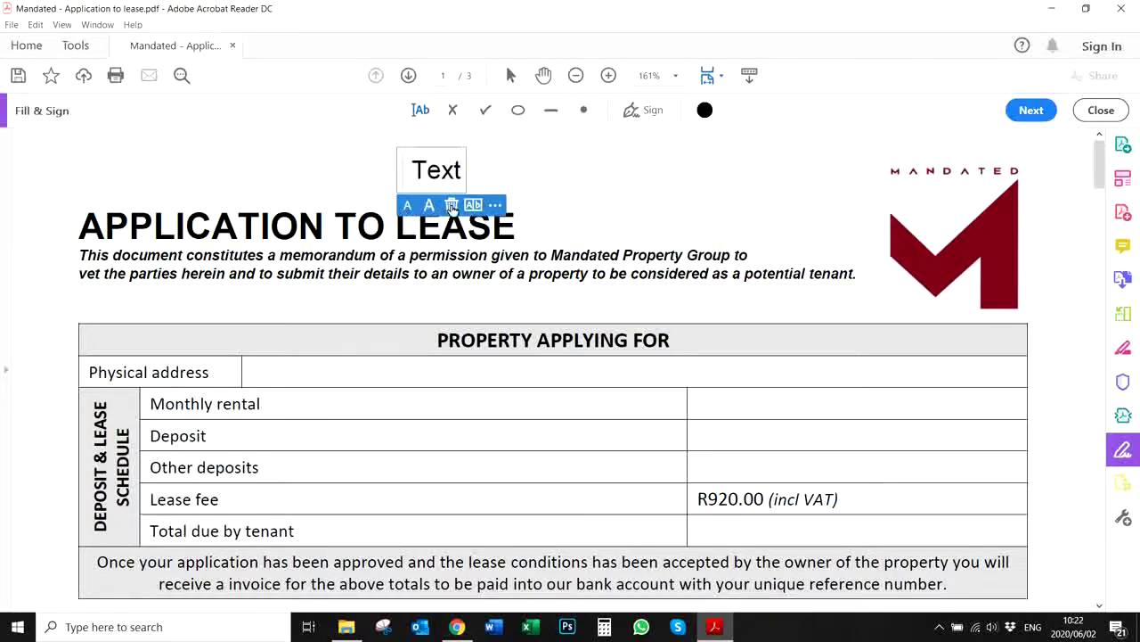
click(451, 204)
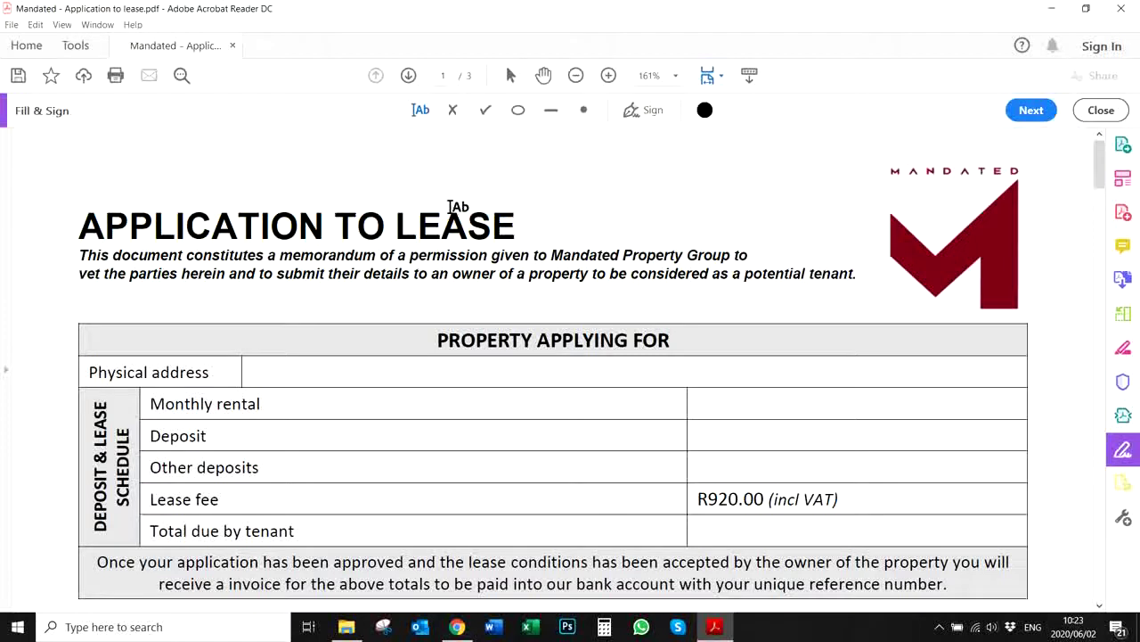
click(452, 110)
click(470, 169)
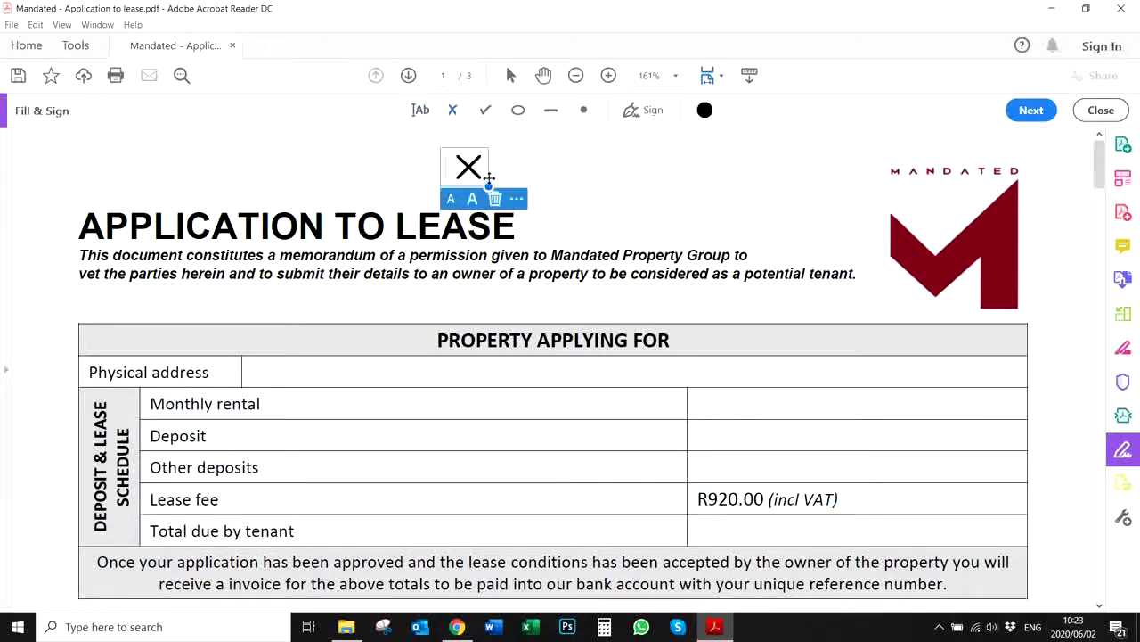
click(451, 208)
click(451, 198)
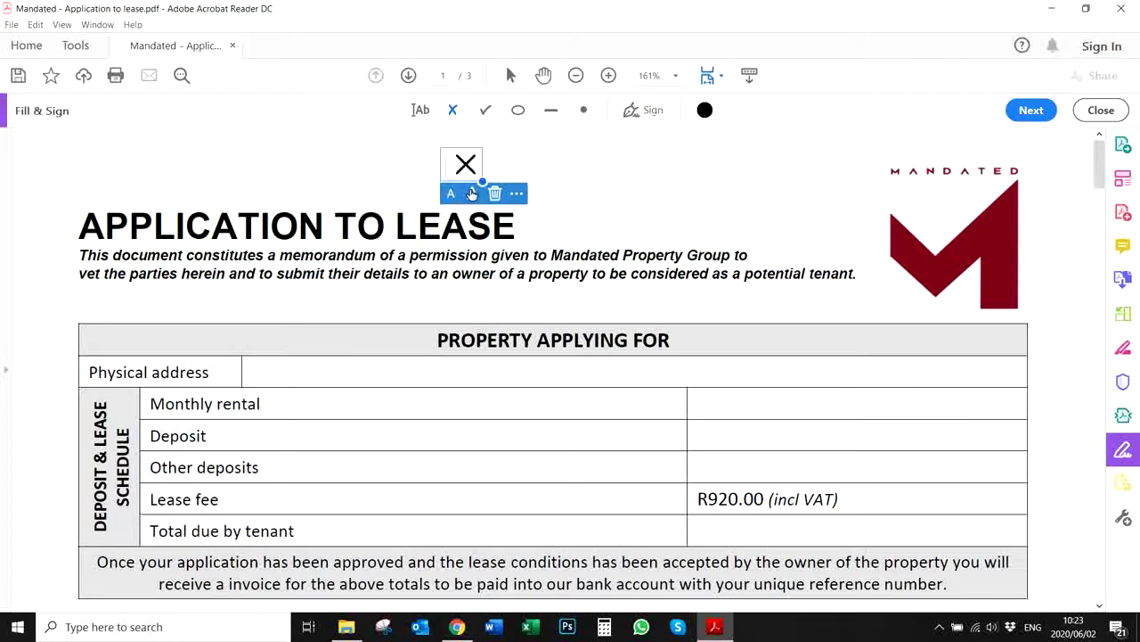
click(495, 189)
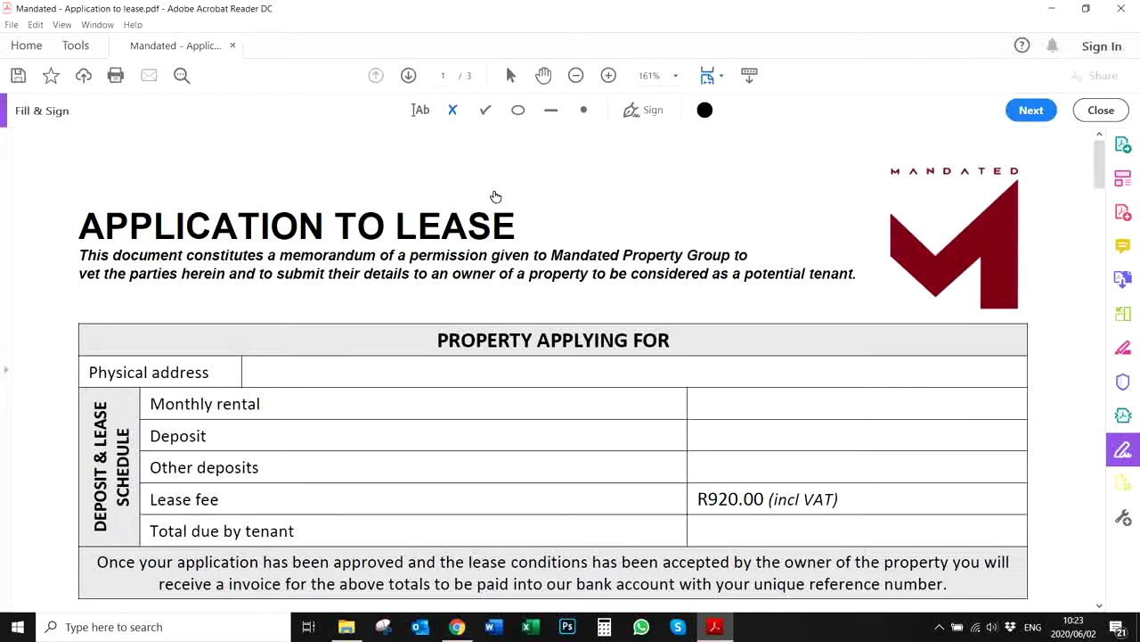
click(485, 109)
click(456, 170)
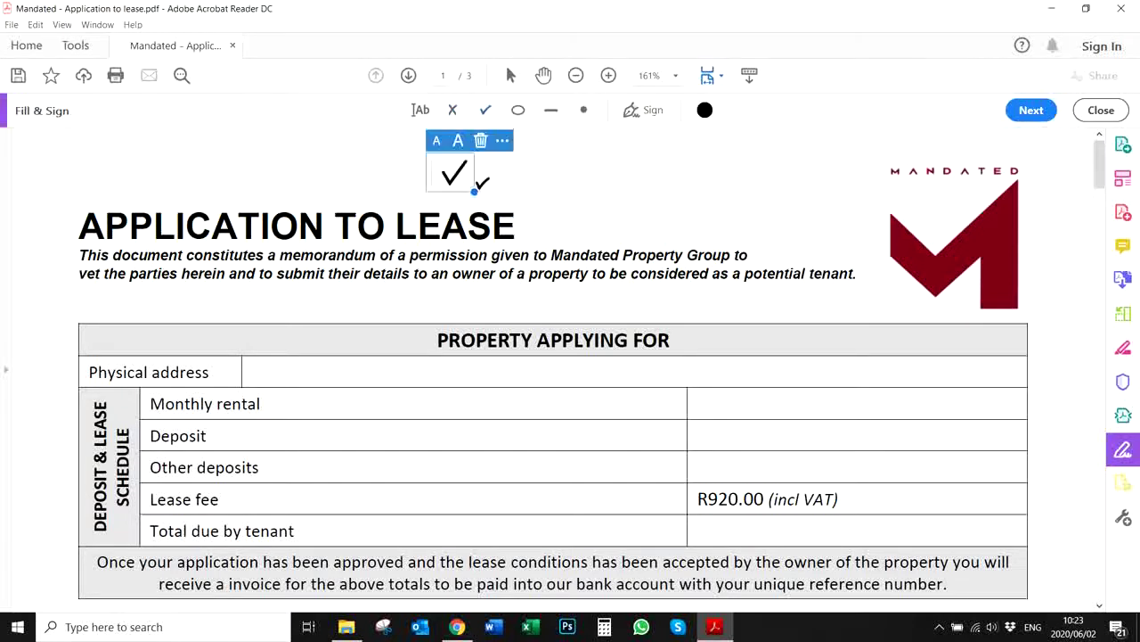
click(480, 142)
click(518, 109)
click(424, 158)
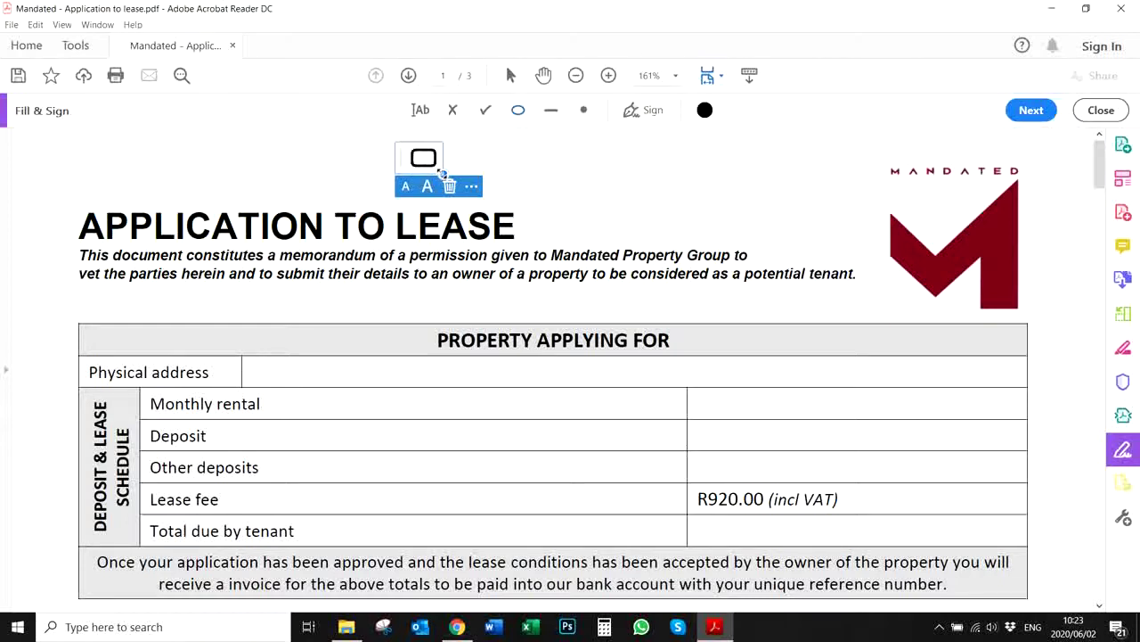
mouse_move(442, 174)
mouse_down()
mouse_move(501, 194)
mouse_move(512, 214)
mouse_move(434, 182)
mouse_up()
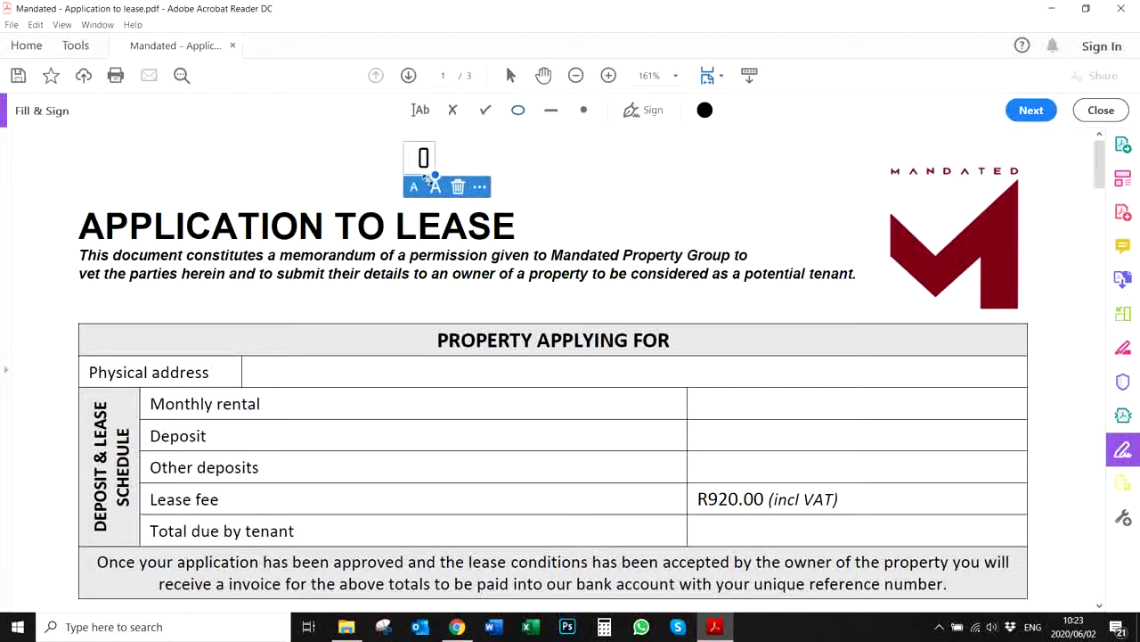
click(458, 186)
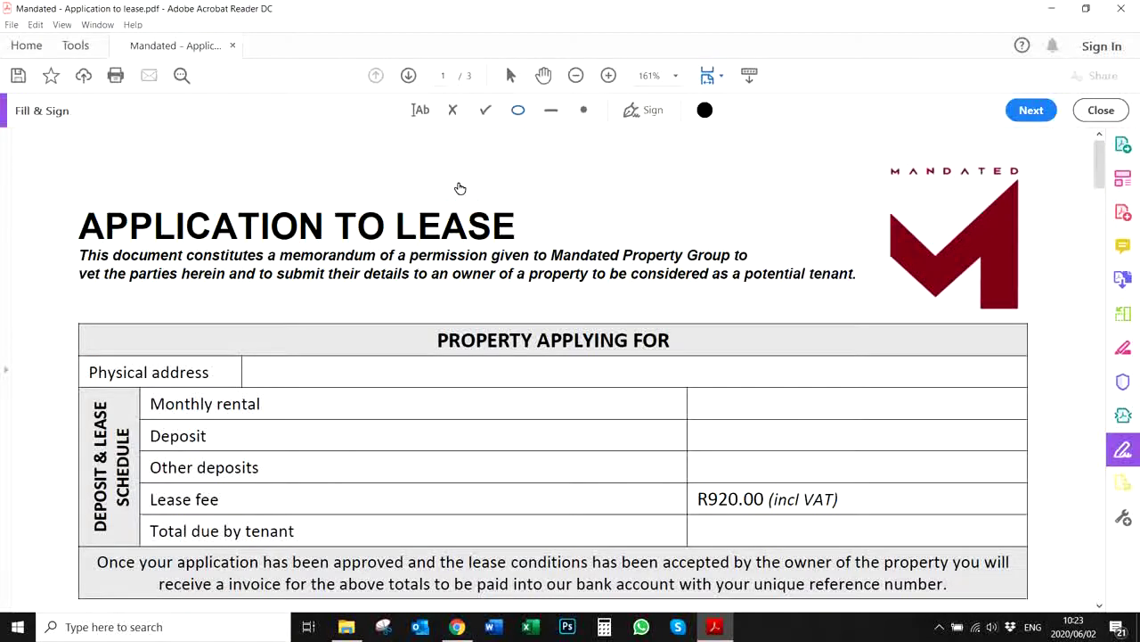
click(552, 111)
click(464, 172)
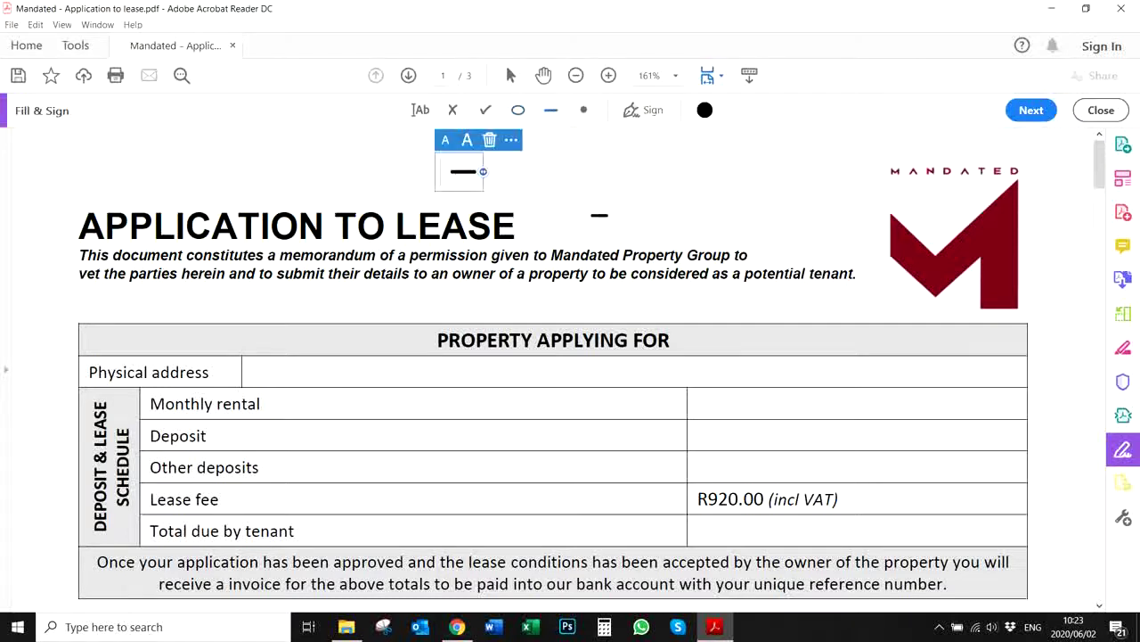
drag(484, 171, 460, 172)
click(489, 139)
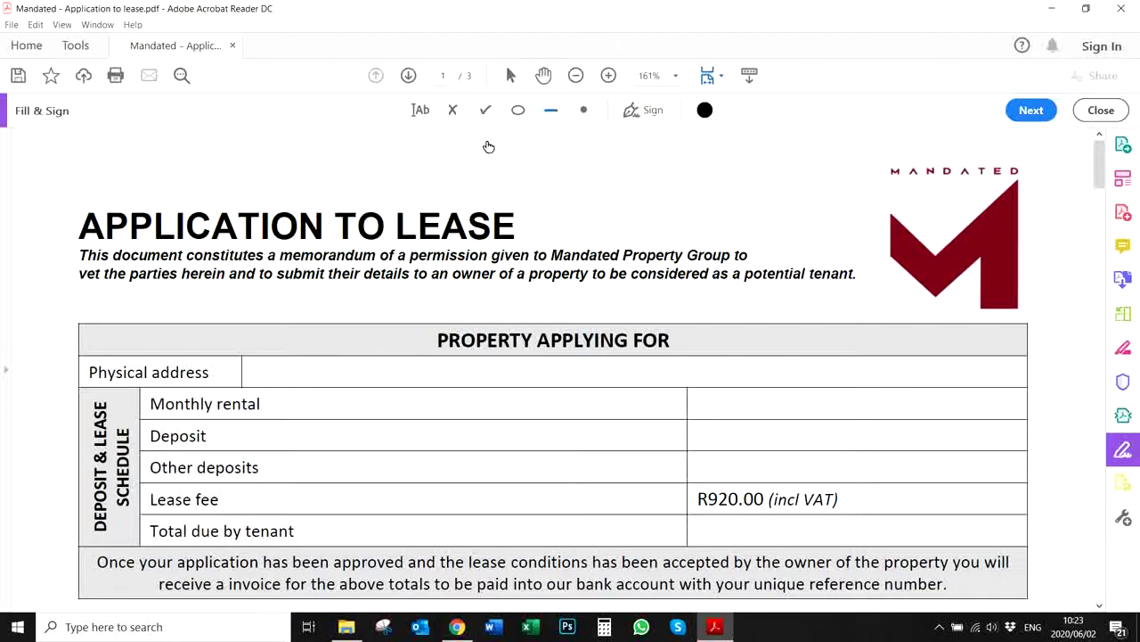
click(583, 110)
click(464, 153)
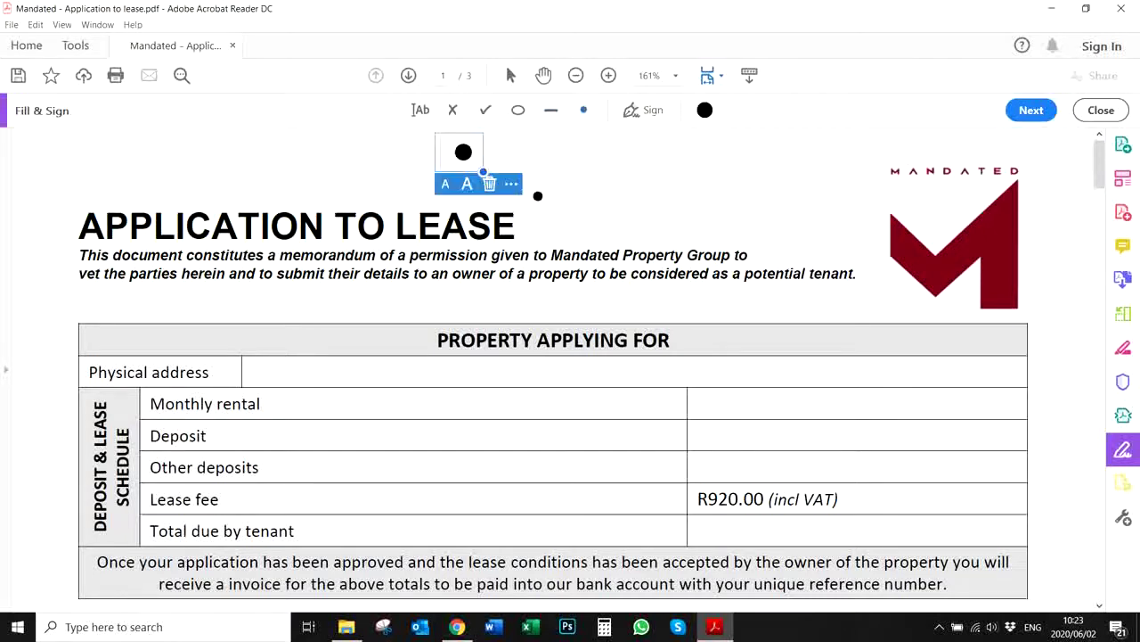
click(446, 183)
click(446, 179)
click(467, 167)
click(467, 175)
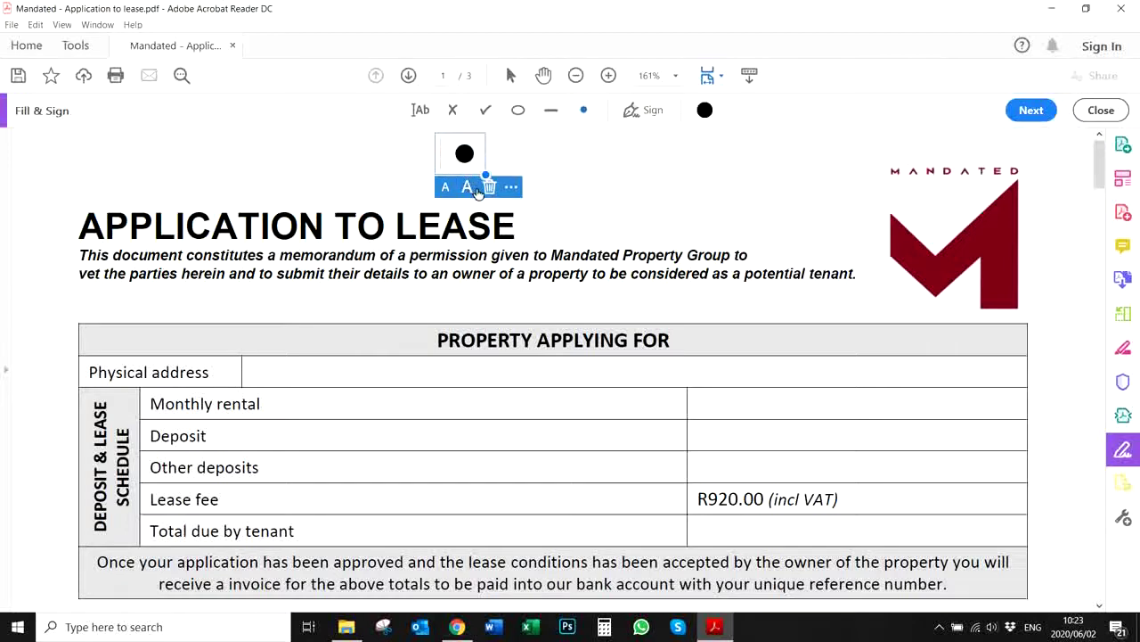
click(490, 187)
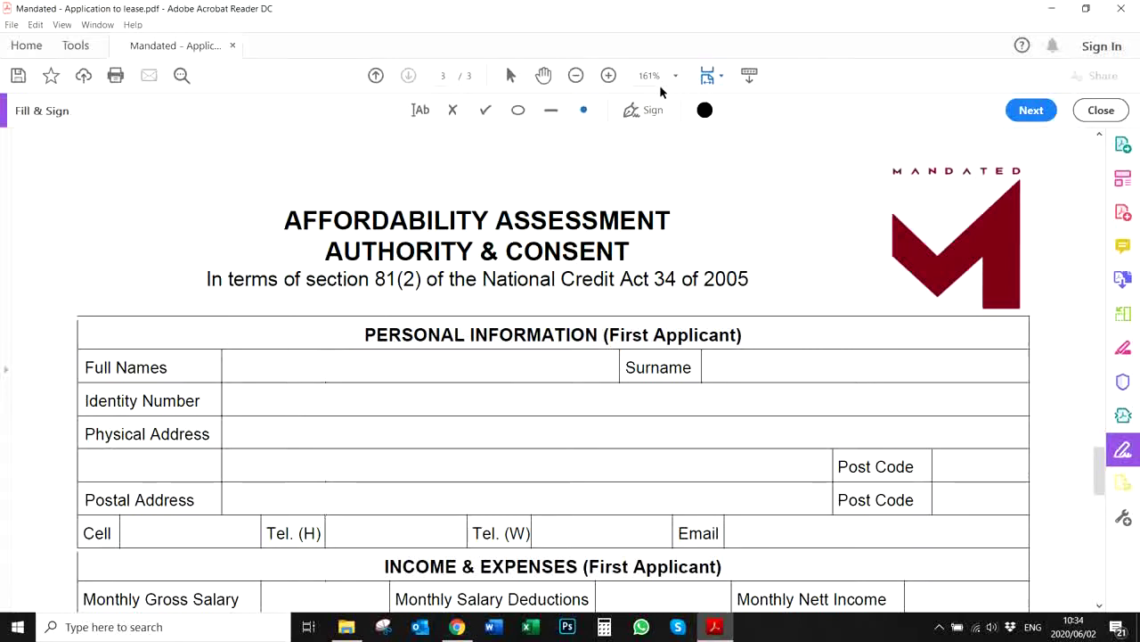
- Choose Add Signature from the Sign menu to create a new signature
click(636, 110)
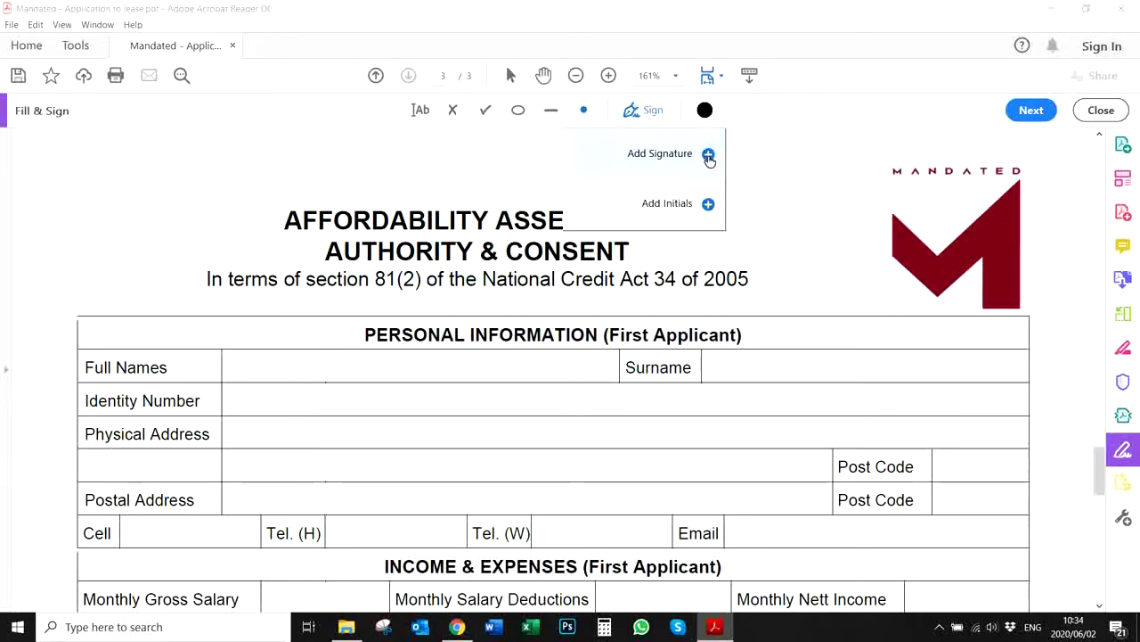
click(708, 155)
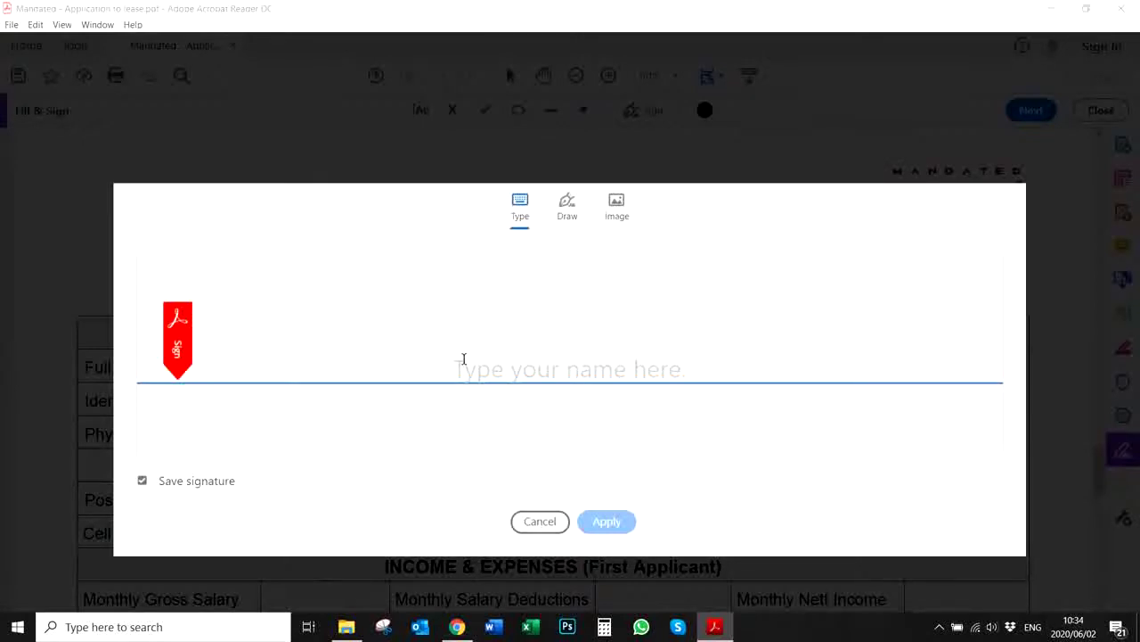
- Save and apply a typed signature reading 'Name.Surname'
text(Name)
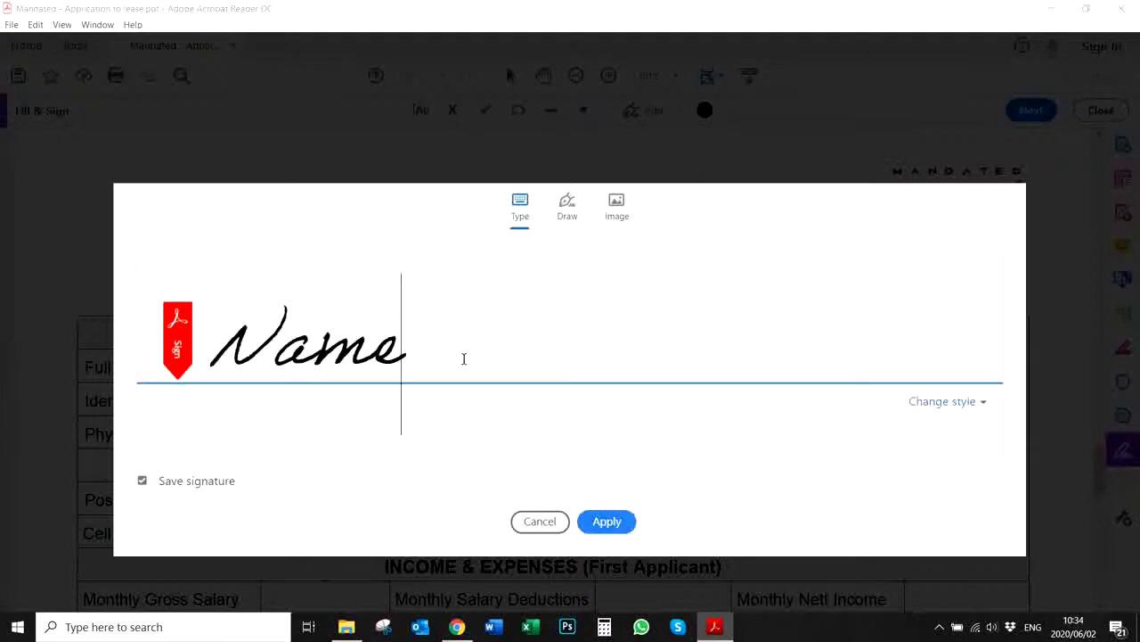
text(.Surname)
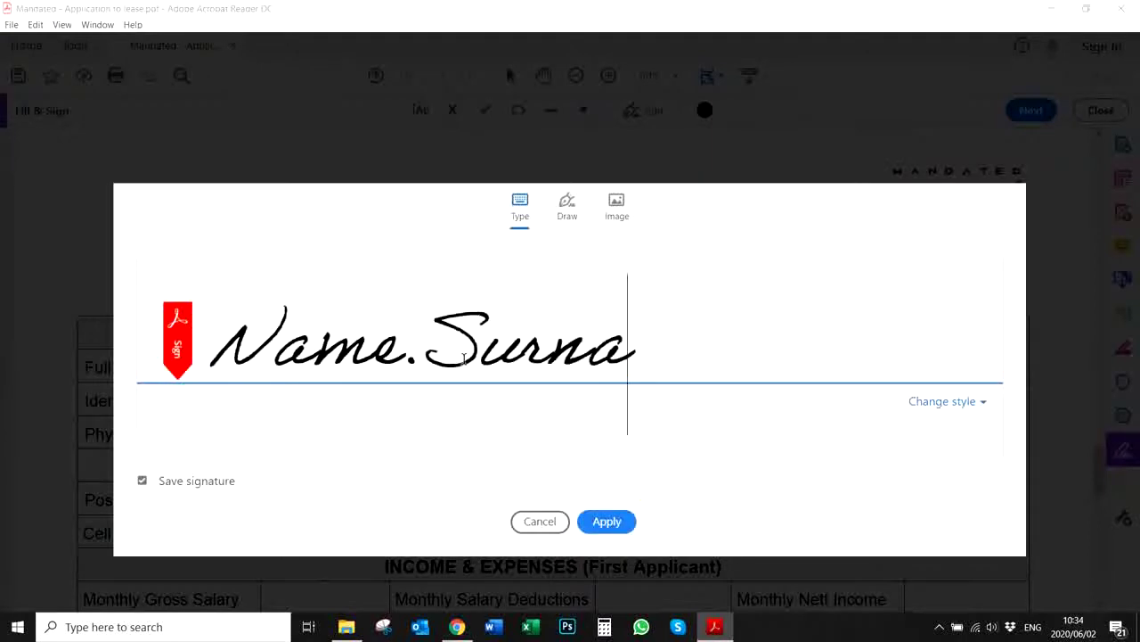
click(621, 528)
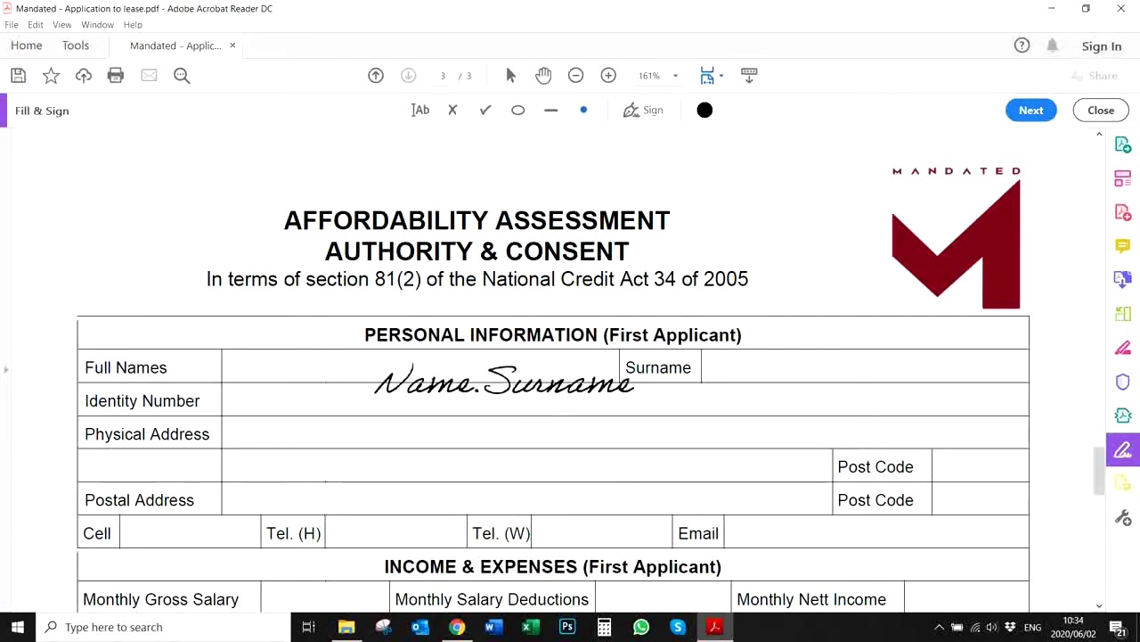
scroll(535, 376, down, 5)
scroll(540, 376, down, 6)
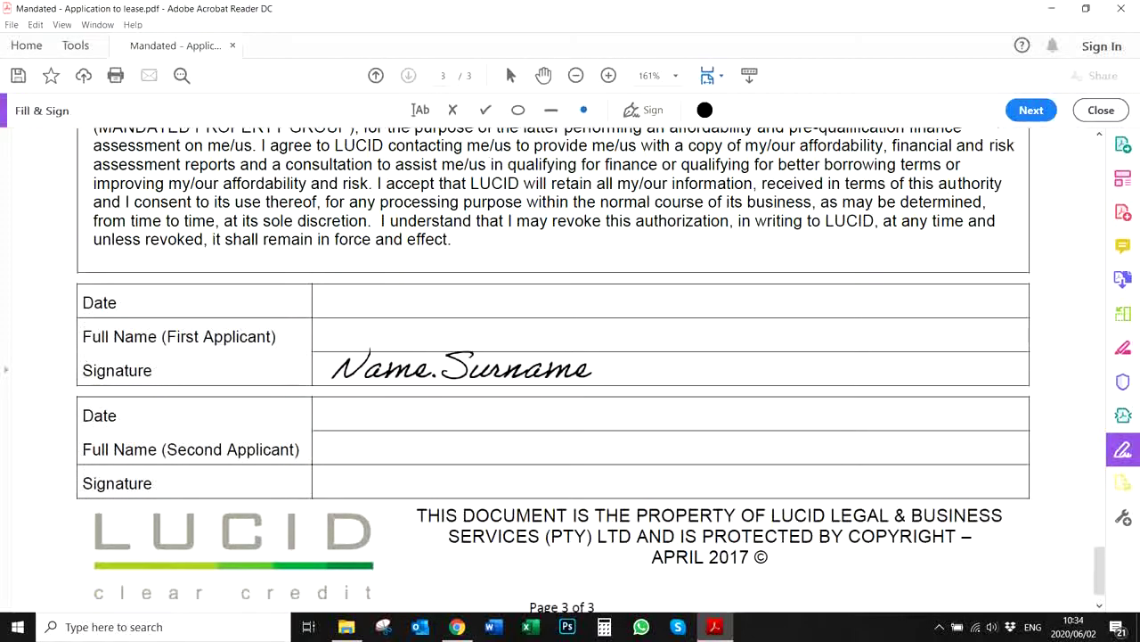
- Place the Name.Surname signature in the first applicant's Signature row, nudge it, then delete it
click(508, 364)
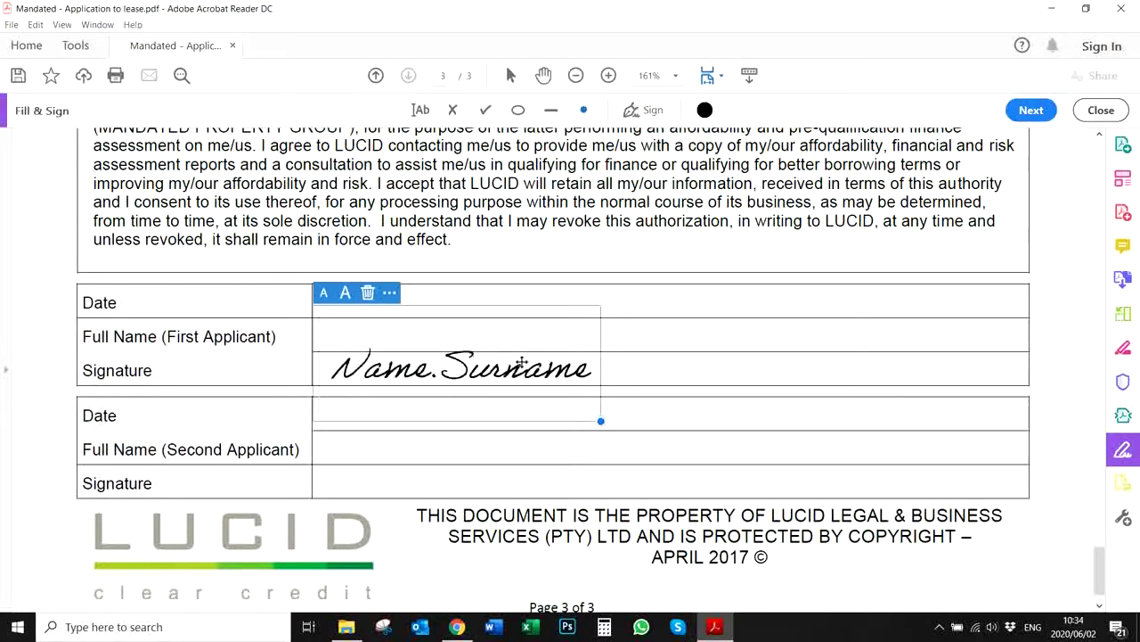
drag(511, 369, 516, 382)
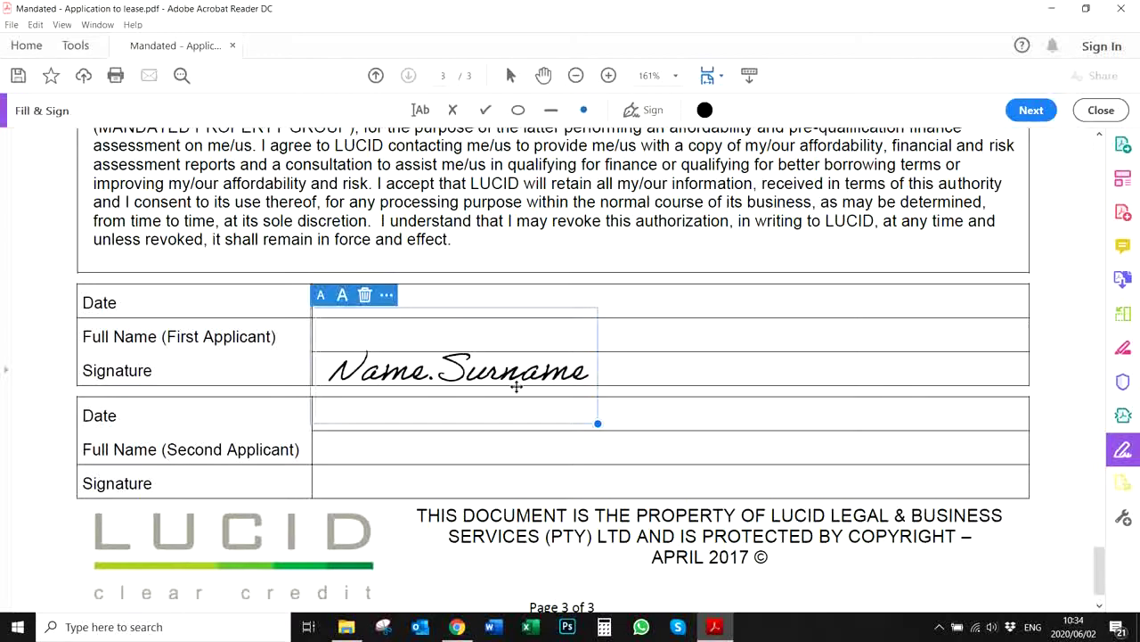
click(364, 295)
click(659, 110)
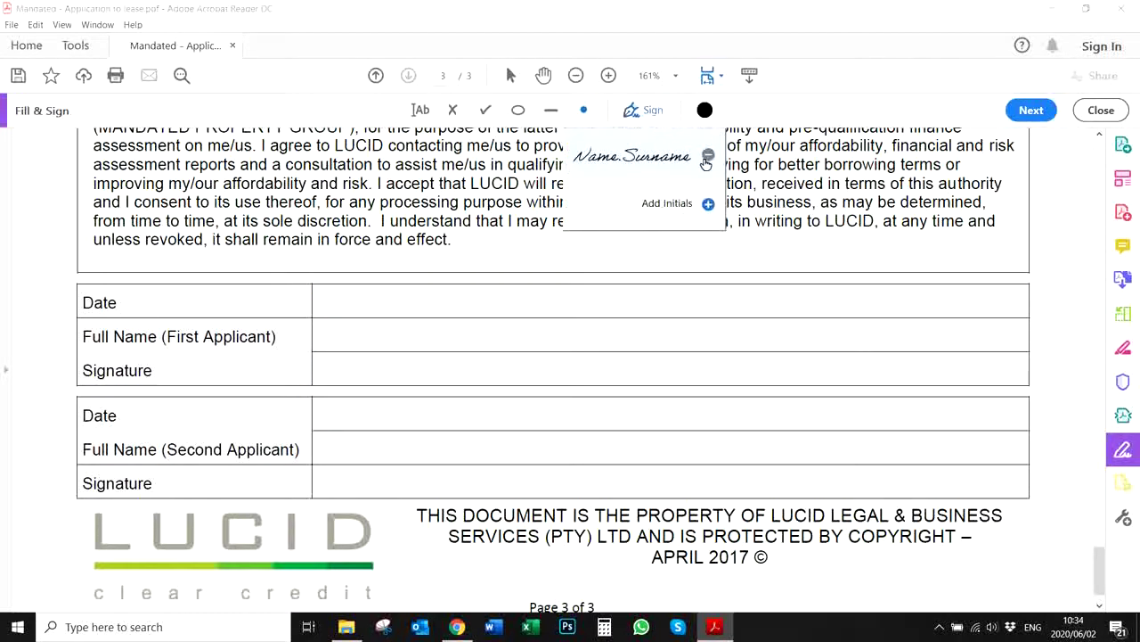
- Remove the saved Name.Surname signature, try and clear a drawn one, then choose Image
click(709, 155)
click(692, 159)
click(567, 207)
mouse_move(385, 398)
mouse_down()
mouse_move(621, 353)
mouse_move(720, 430)
mouse_move(790, 366)
mouse_up()
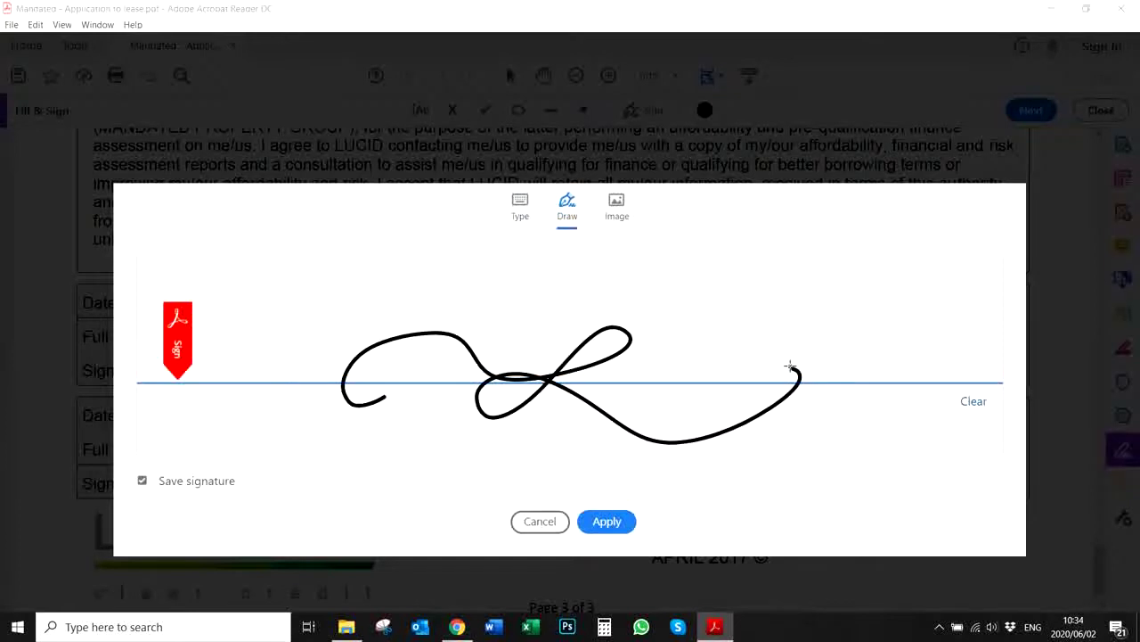
click(974, 400)
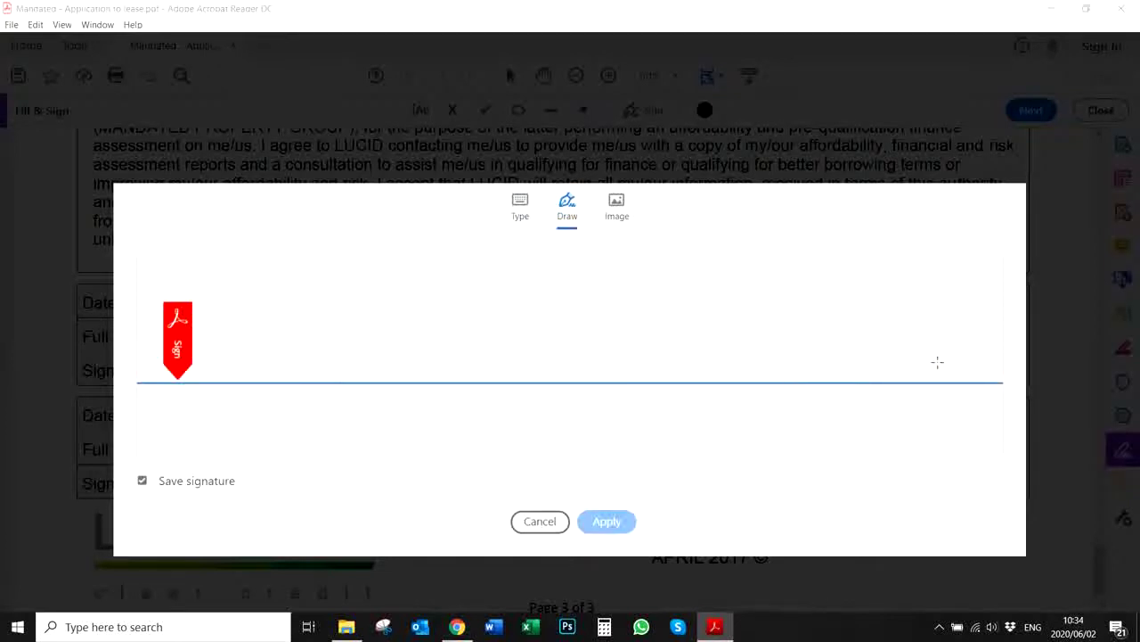
click(621, 210)
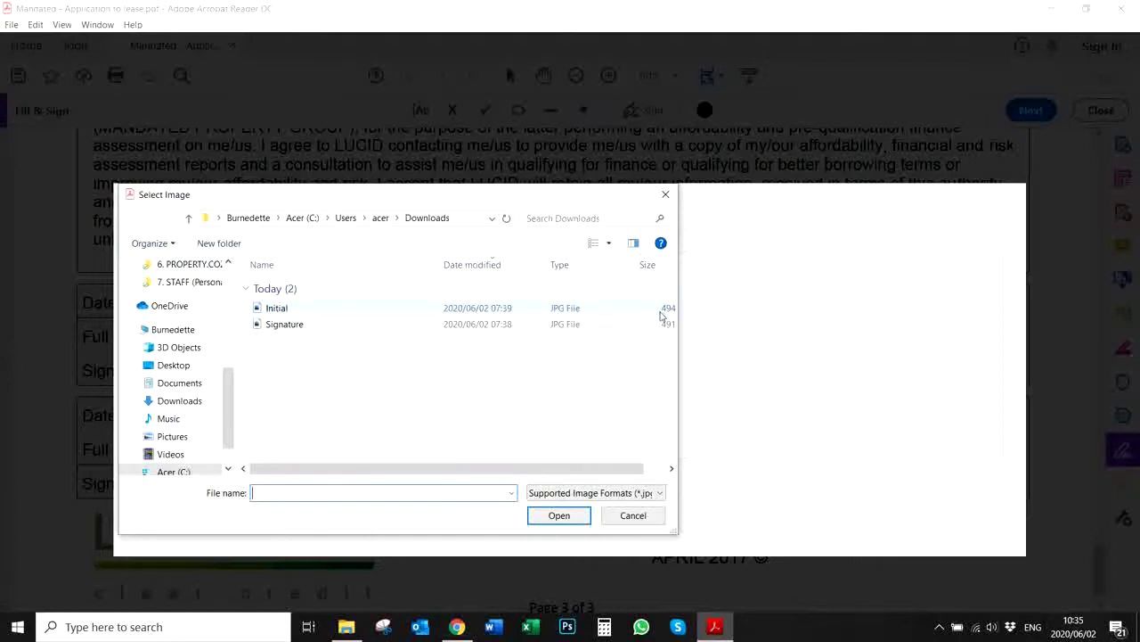
- Load Signature.jpg from Downloads as the signature image and apply it
click(289, 326)
click(563, 518)
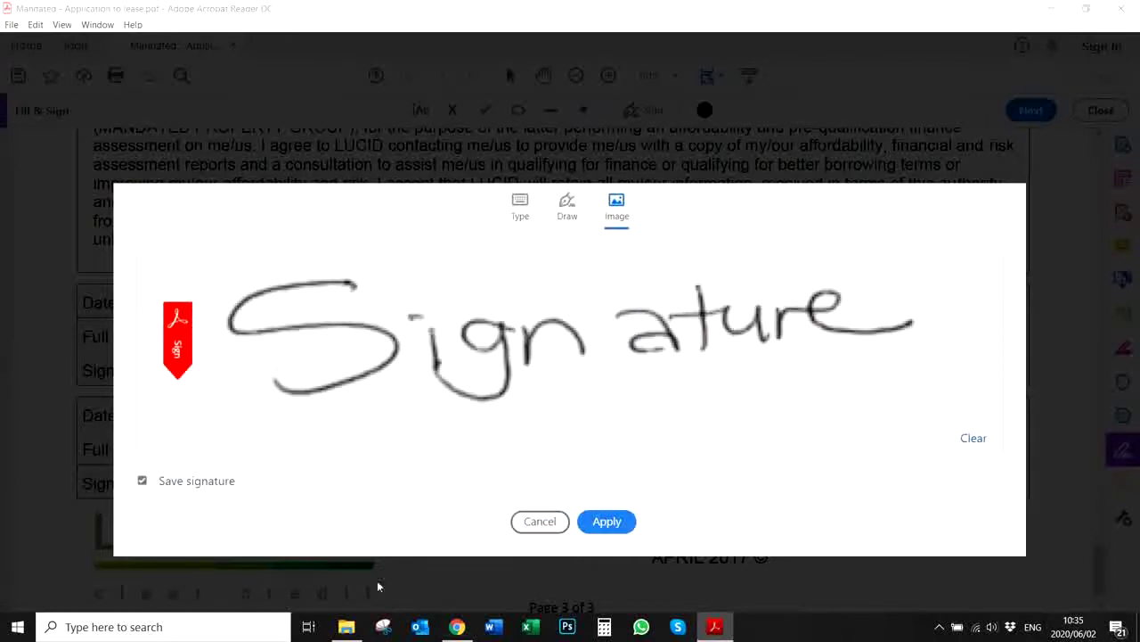
click(347, 626)
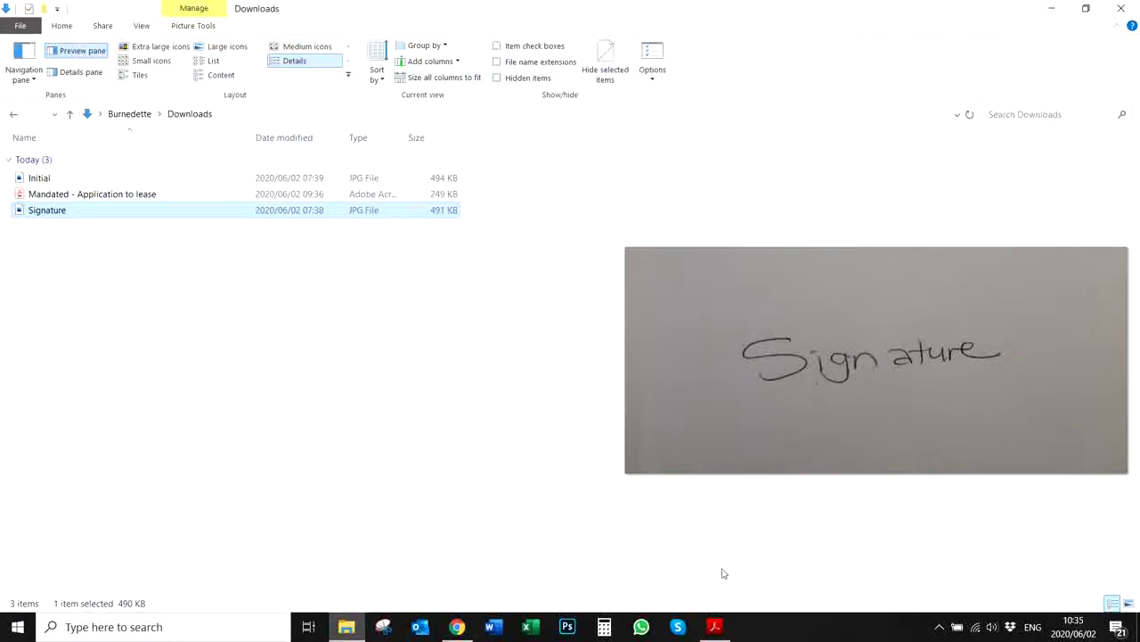
click(714, 626)
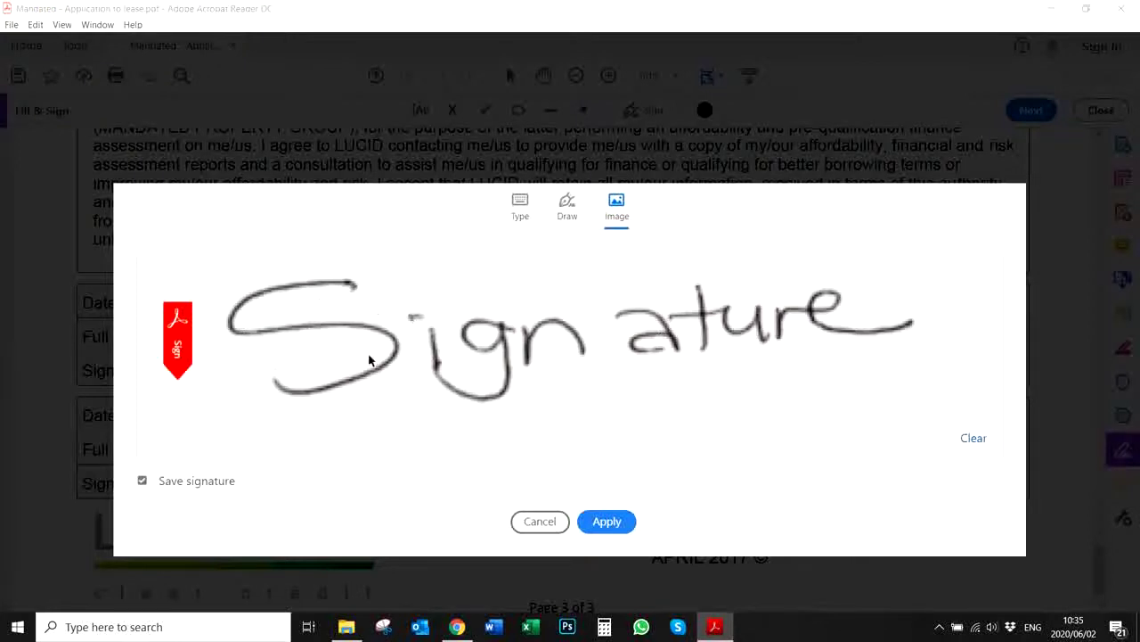
click(599, 523)
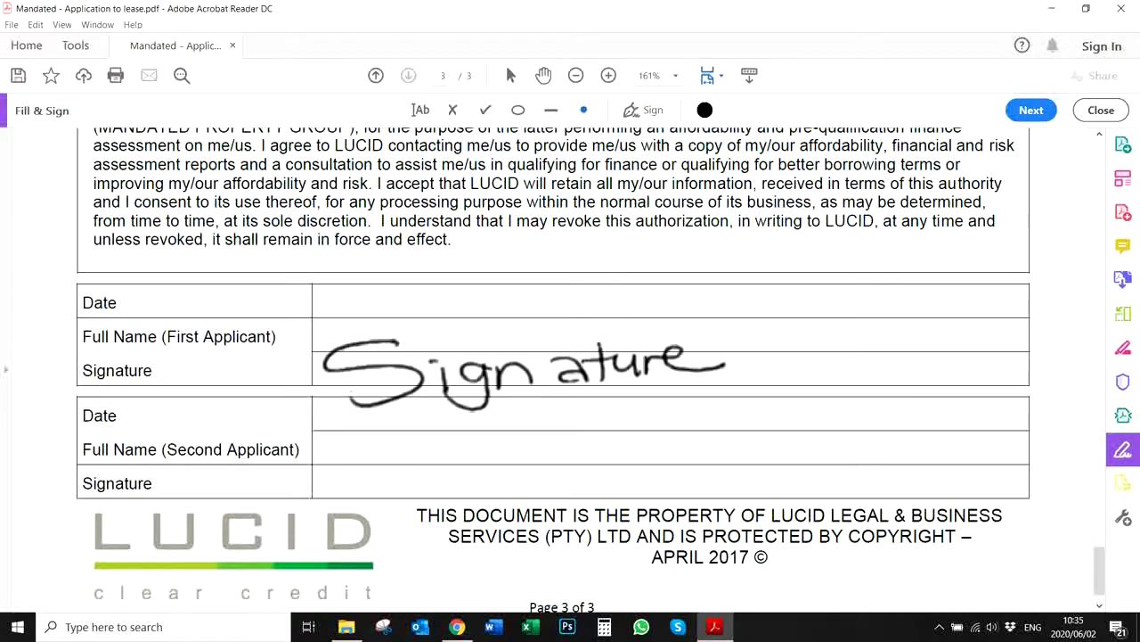
- Place the Signature image in the first applicant's row and shrink it to fit
click(599, 375)
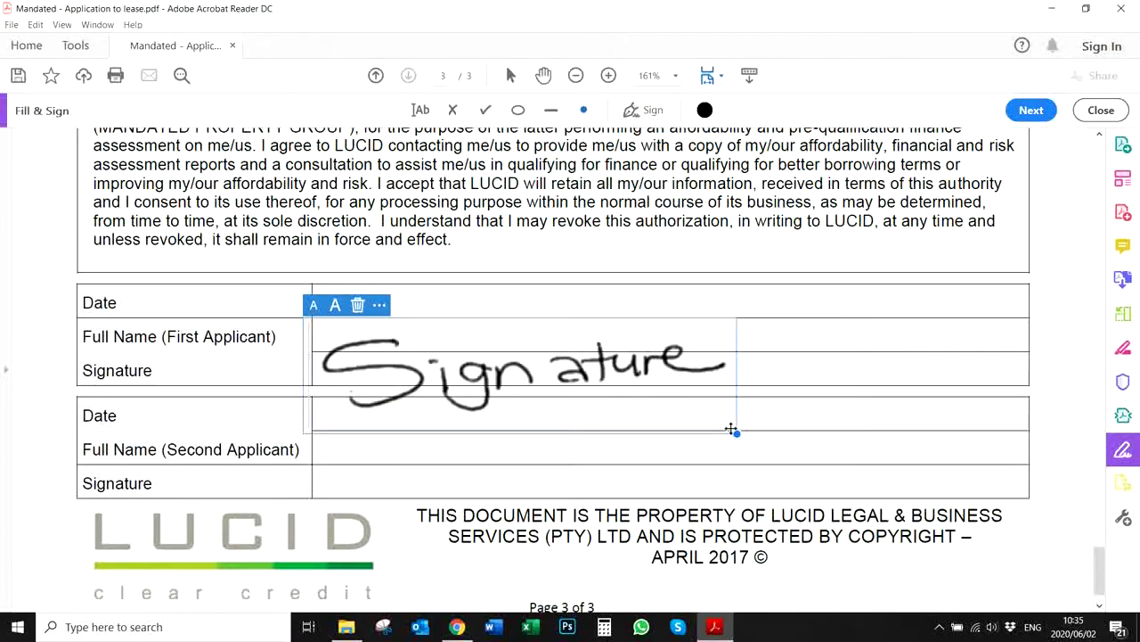
mouse_move(736, 433)
mouse_down()
mouse_move(677, 402)
mouse_move(603, 402)
mouse_move(707, 438)
mouse_move(670, 392)
mouse_move(608, 364)
mouse_move(670, 412)
mouse_move(680, 402)
mouse_move(577, 378)
mouse_up()
drag(436, 337, 448, 357)
click(577, 383)
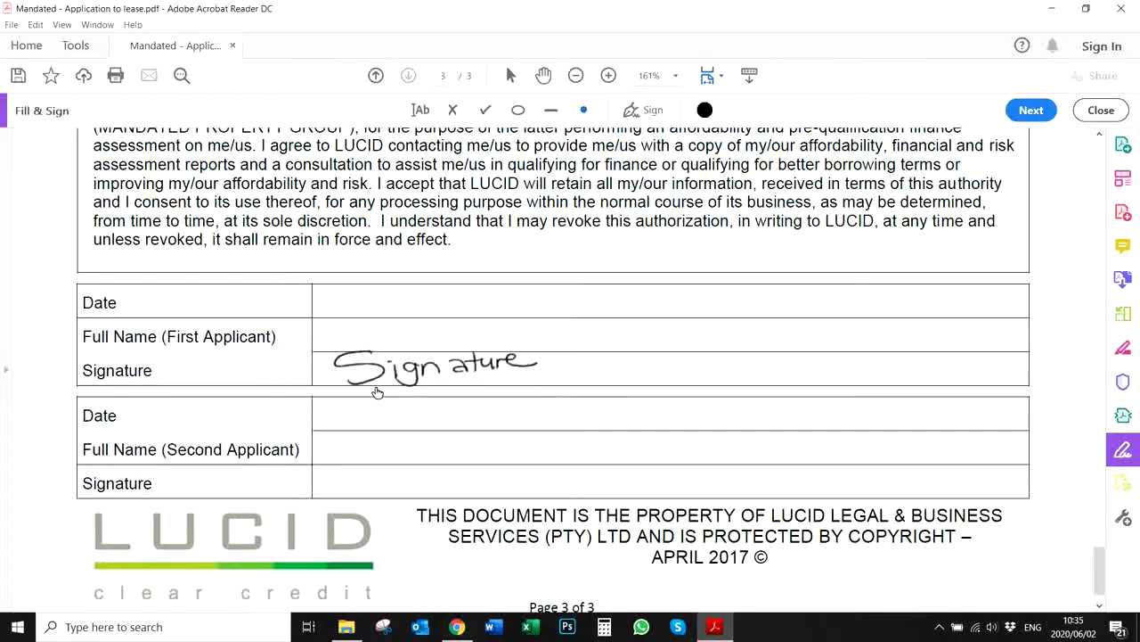
scroll(473, 383, down, 1)
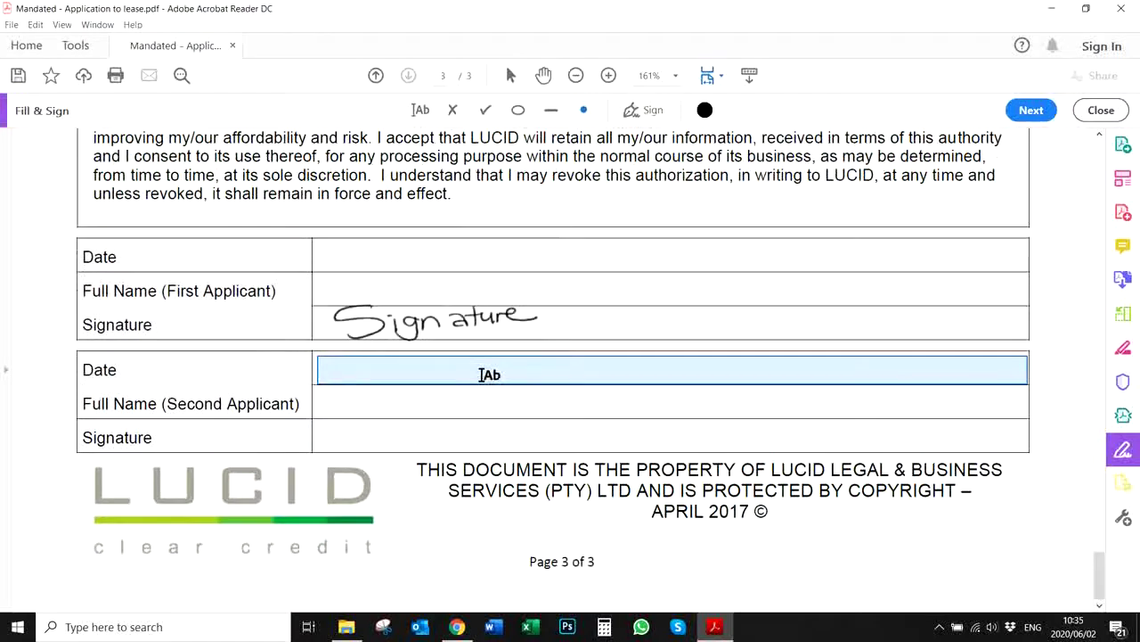
- Add saved initials from the Initial image file in Downloads
click(642, 109)
click(707, 204)
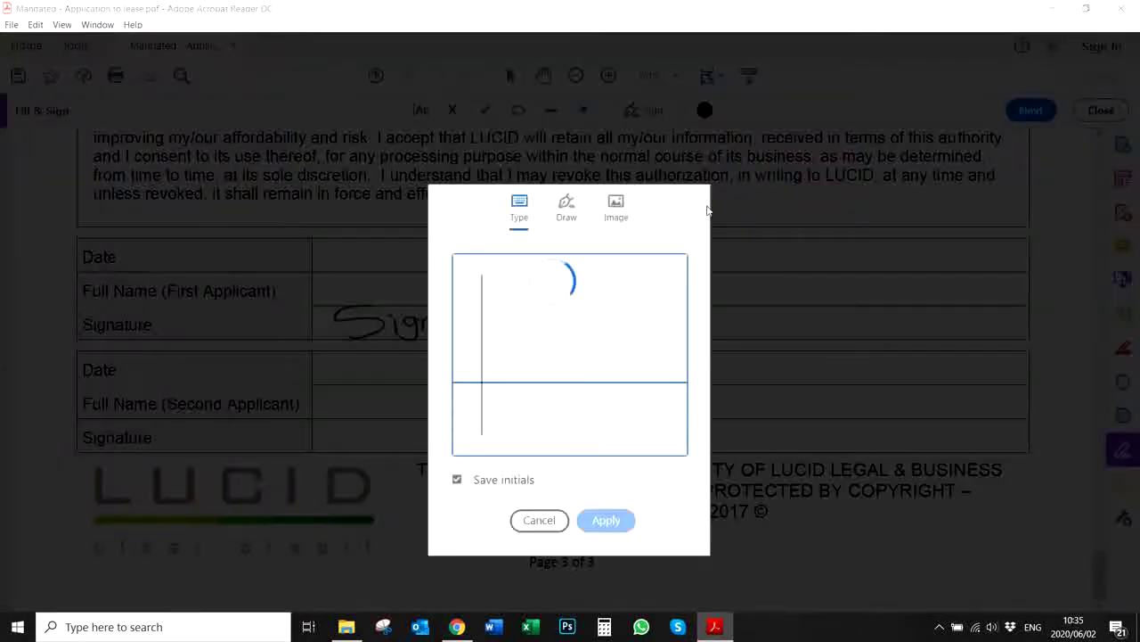
click(566, 205)
click(616, 203)
click(592, 309)
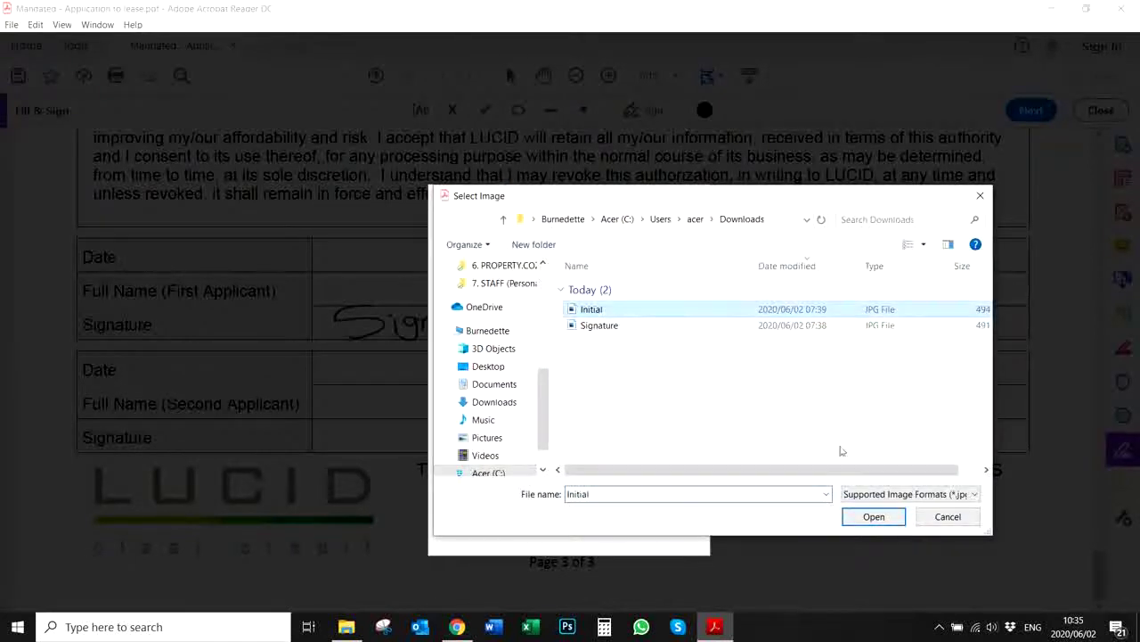
click(873, 516)
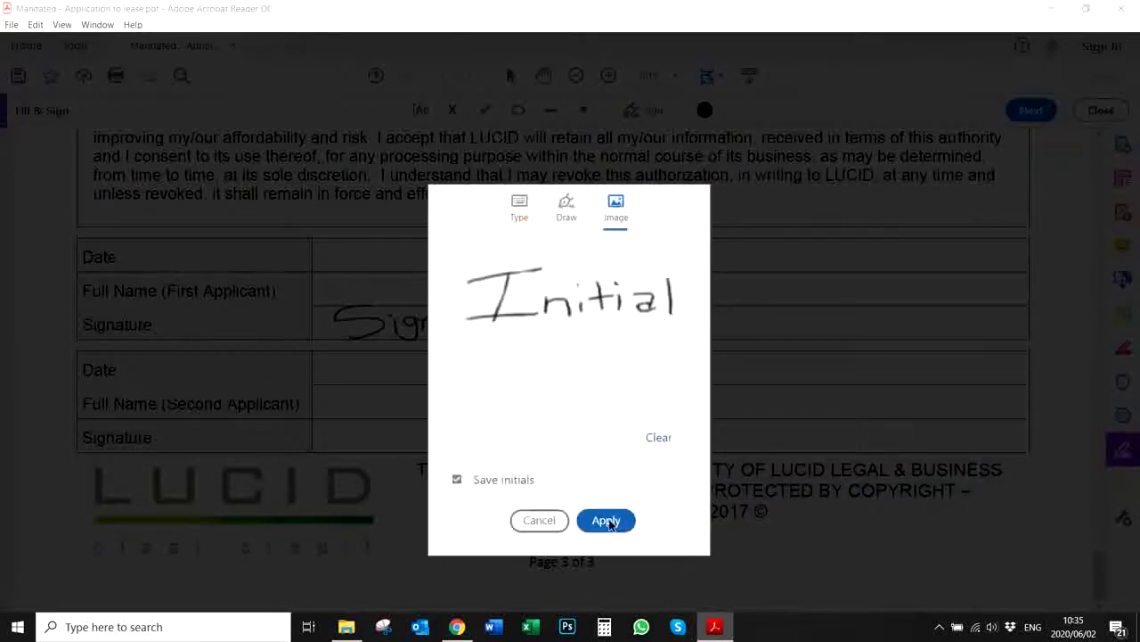
click(607, 521)
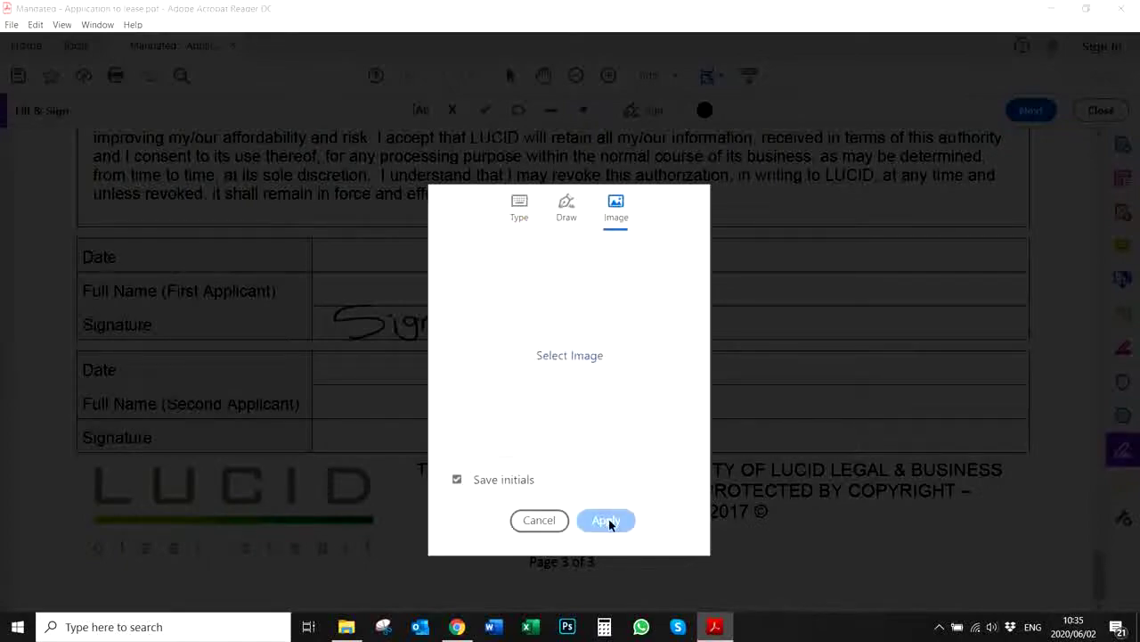
scroll(624, 259, up, 8)
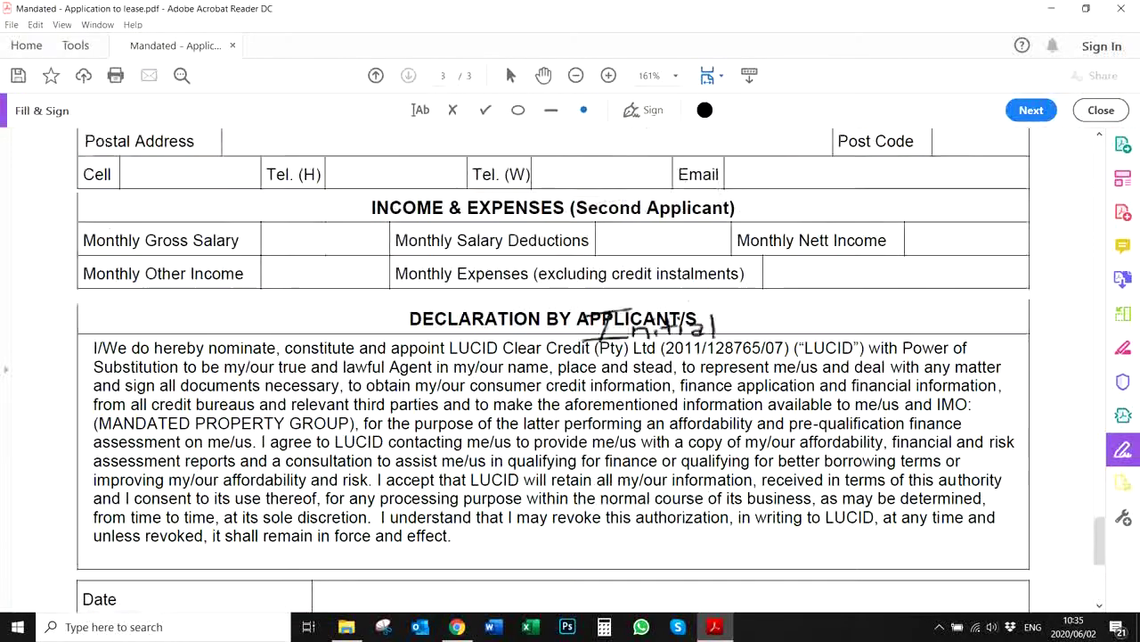
- Drop the initials below page 2's signature table, shrink and nudge them, then delete them and return to page 1's top
scroll(655, 332, up, 10)
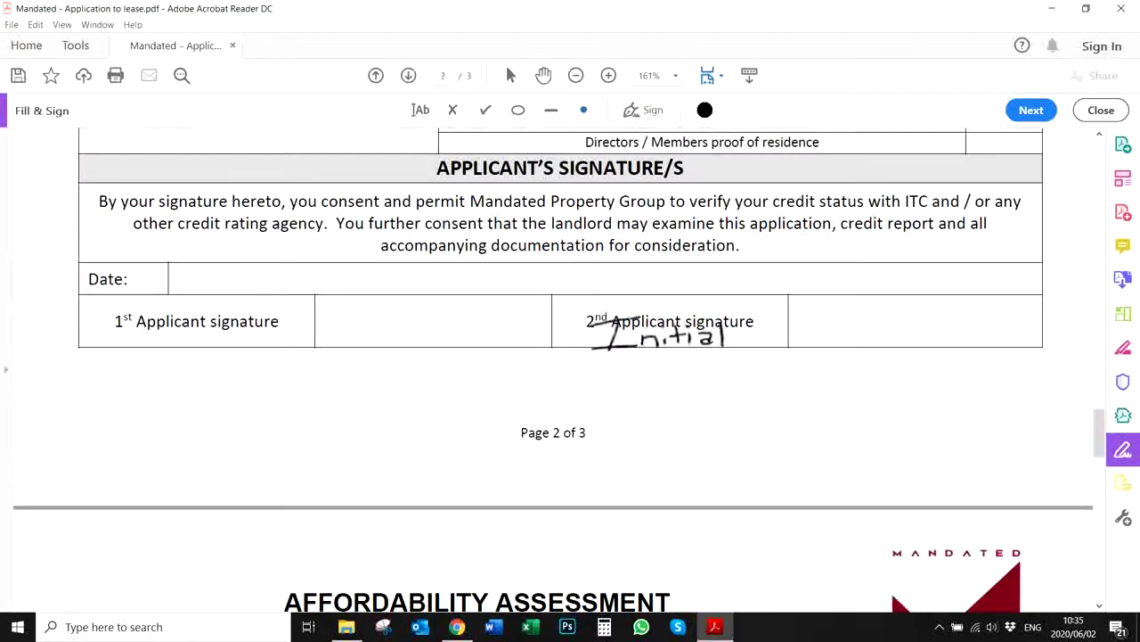
click(945, 422)
mouse_move(1043, 454)
mouse_down()
mouse_move(974, 433)
mouse_move(1037, 469)
mouse_move(980, 433)
mouse_move(1027, 447)
mouse_up()
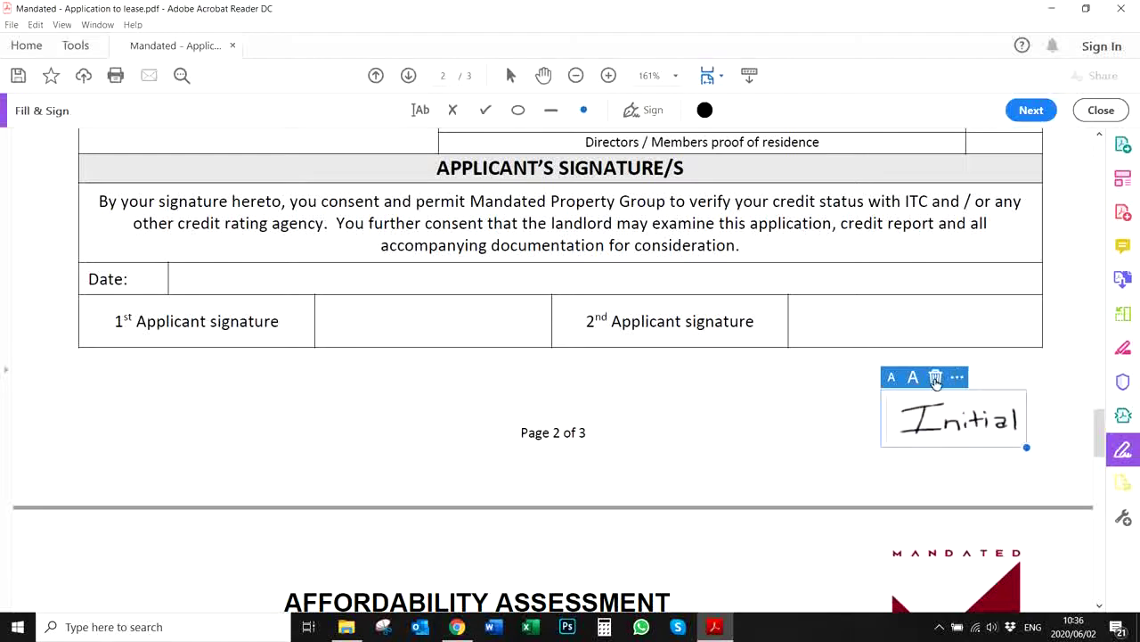
drag(942, 415, 974, 436)
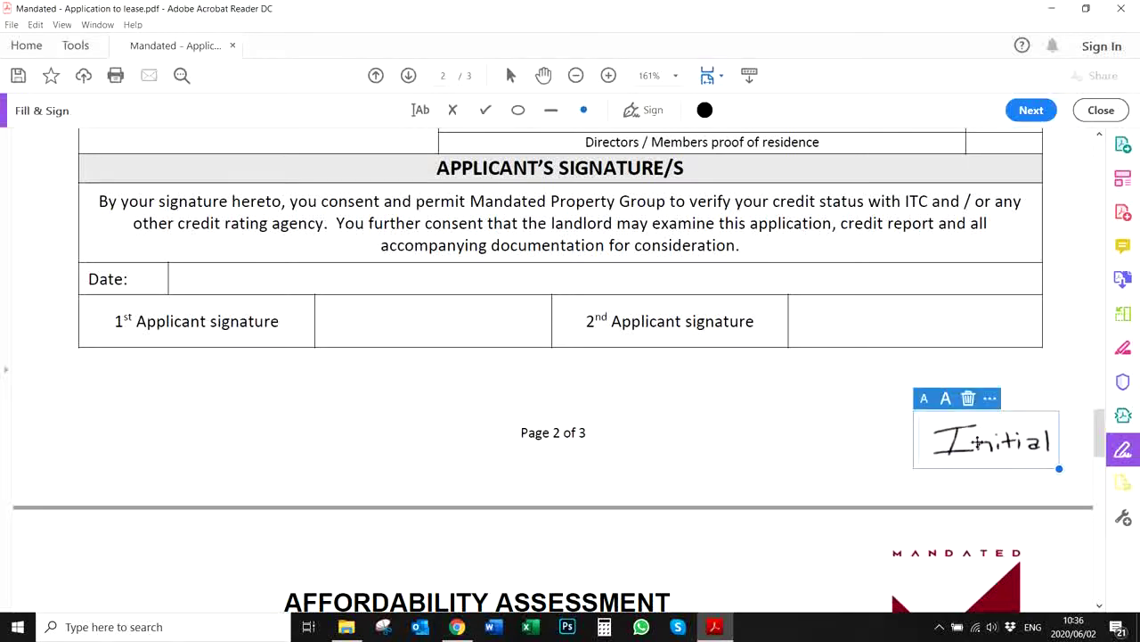
click(970, 399)
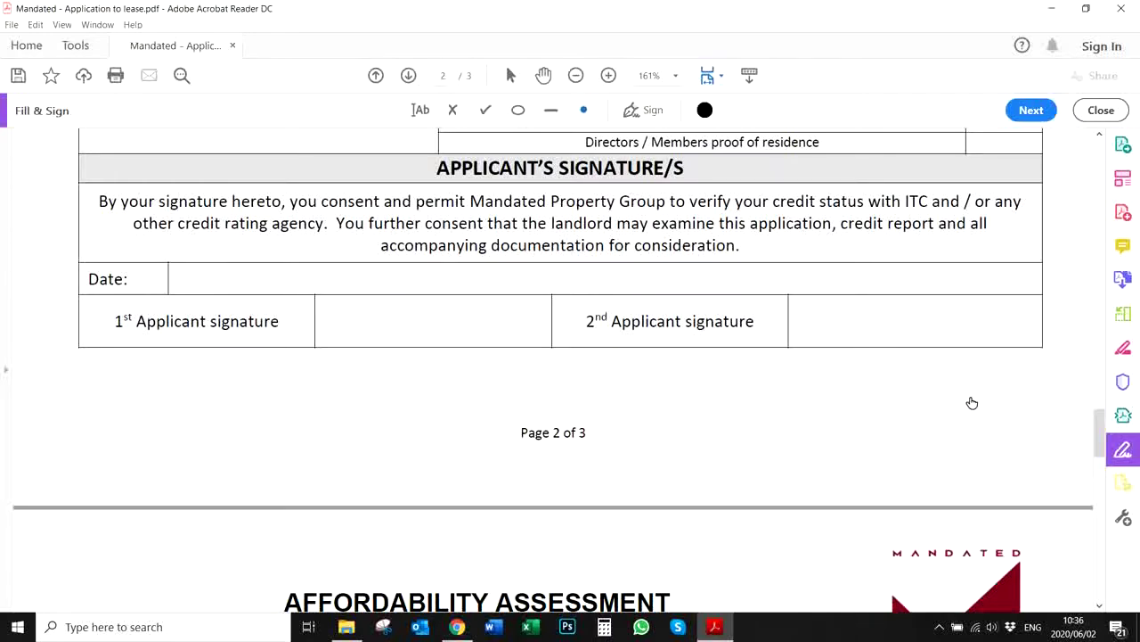
drag(1102, 440, 1102, 161)
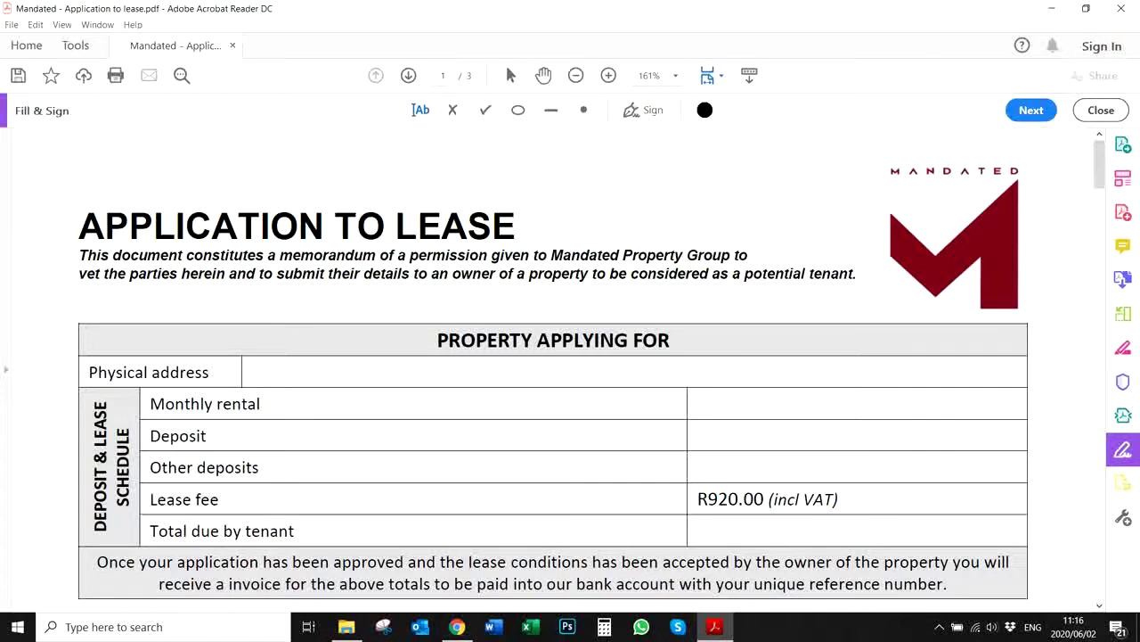
- Check the saved signature and initials in the Sign list, then bring up the Fill & Sign ink colour palette
click(634, 112)
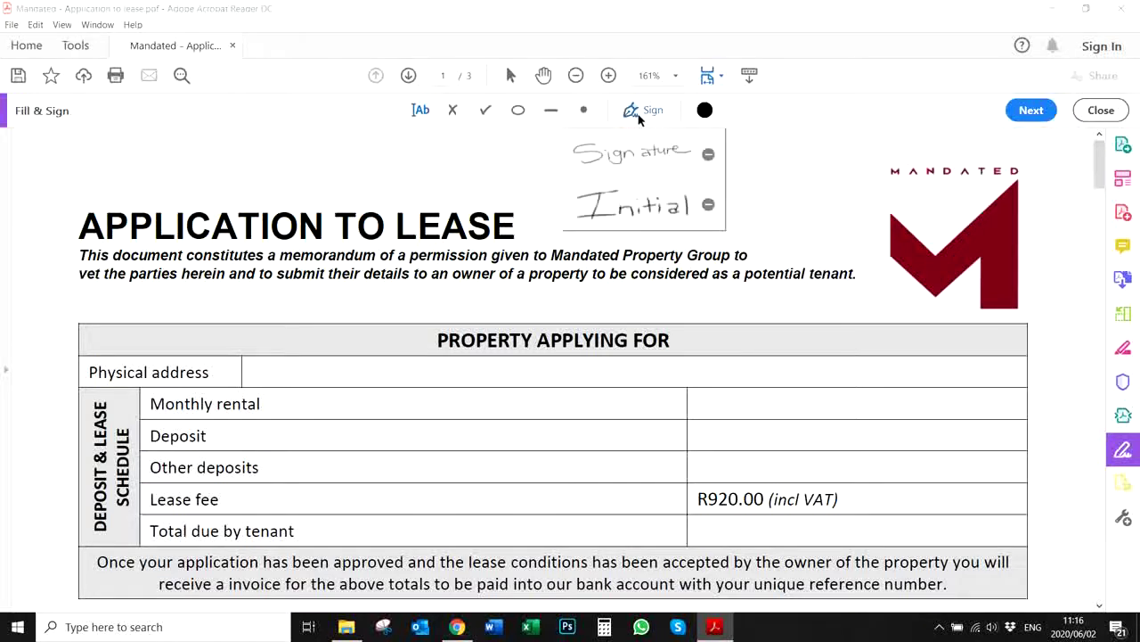
click(638, 119)
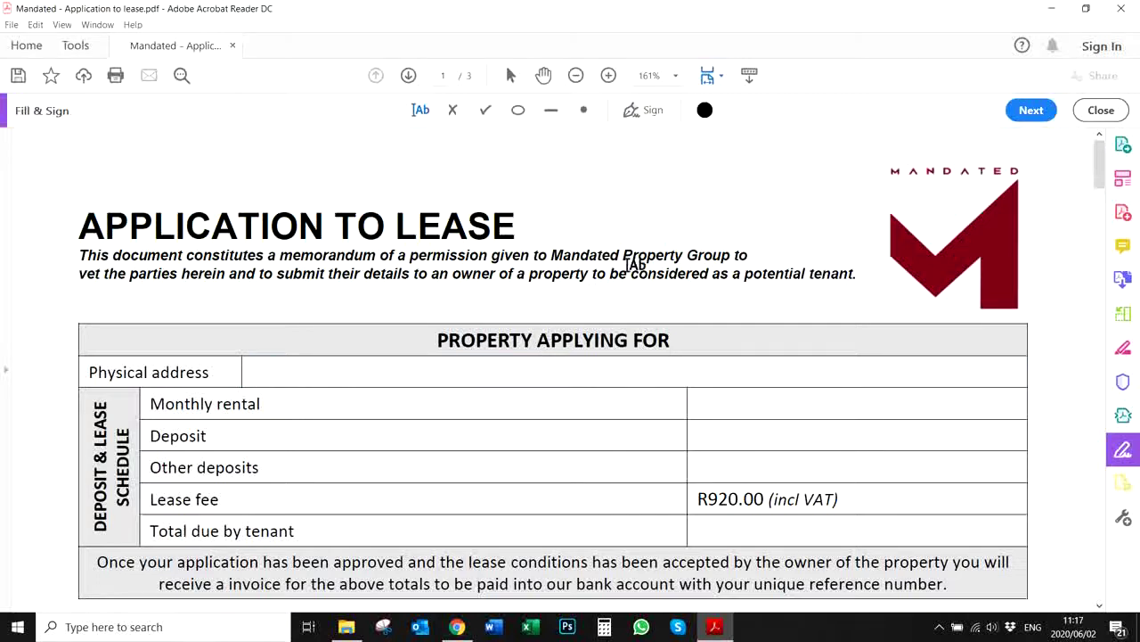
scroll(667, 238, down, 5)
scroll(665, 238, up, 2)
scroll(667, 240, up, 3)
click(705, 110)
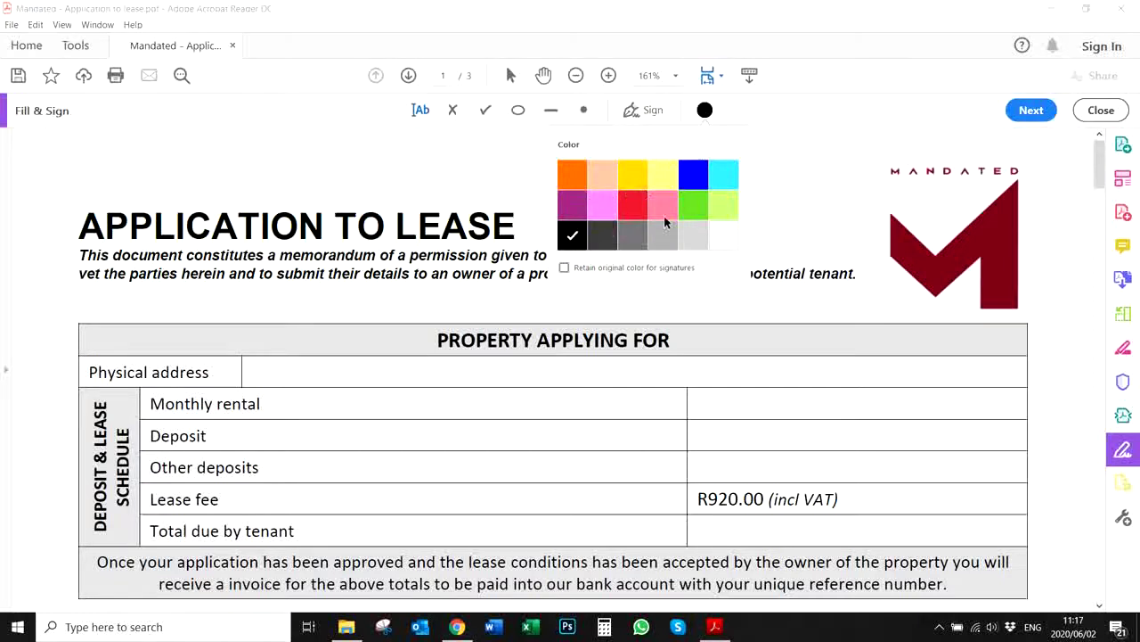
- Try purple and orange ink, then settle on black and close the colour palette
click(573, 204)
click(573, 175)
click(572, 238)
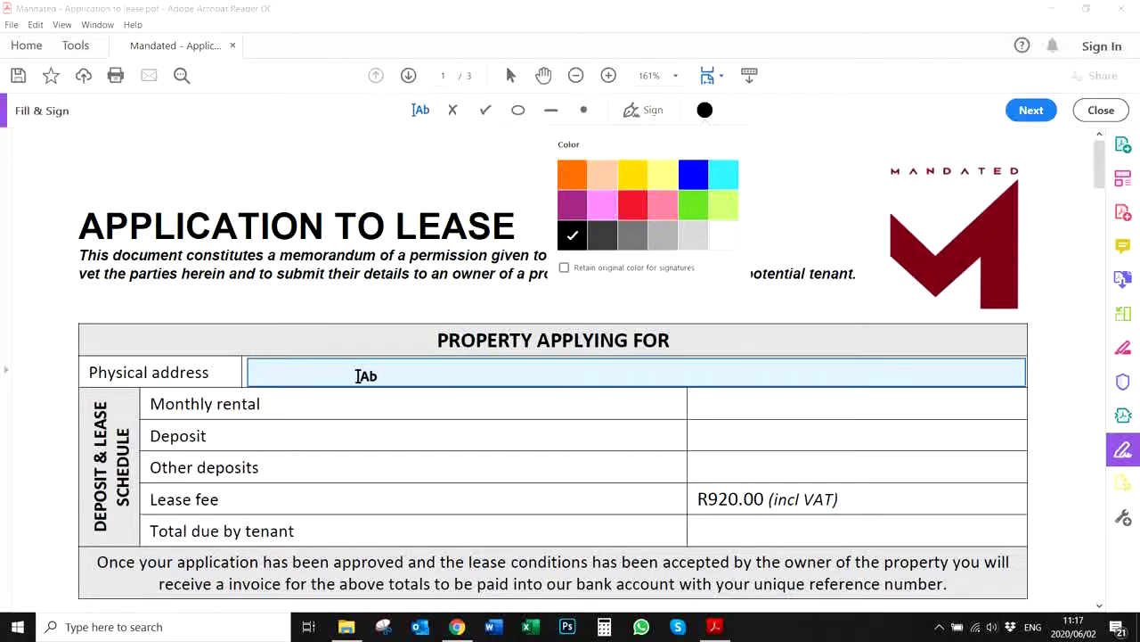
click(366, 376)
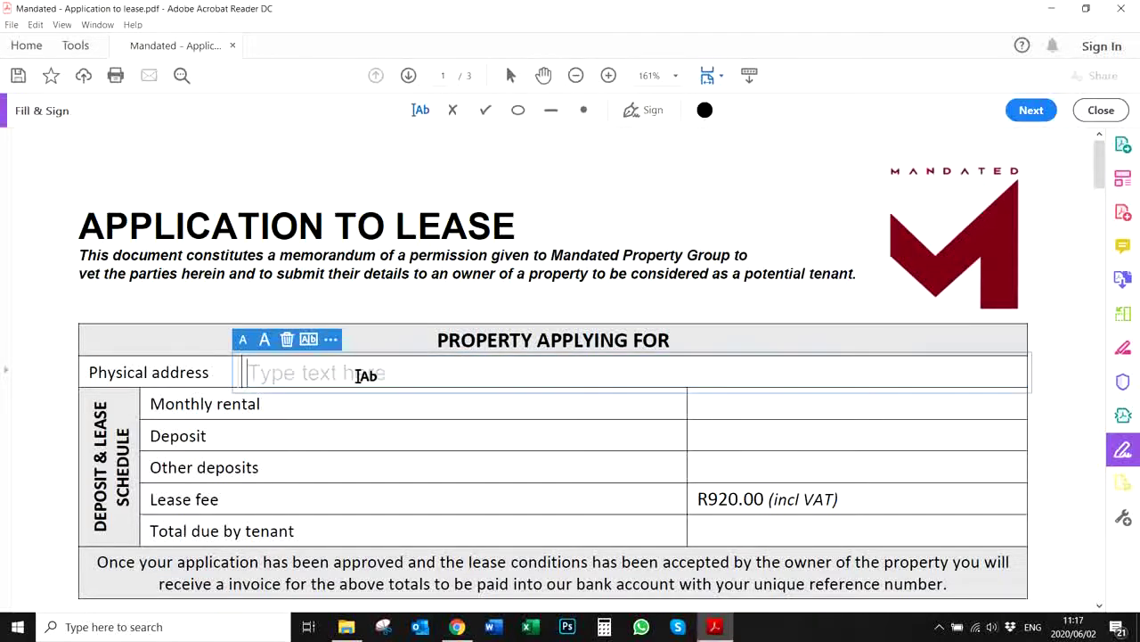
- Add an empty text box in the Physical address field on page 1
click(382, 407)
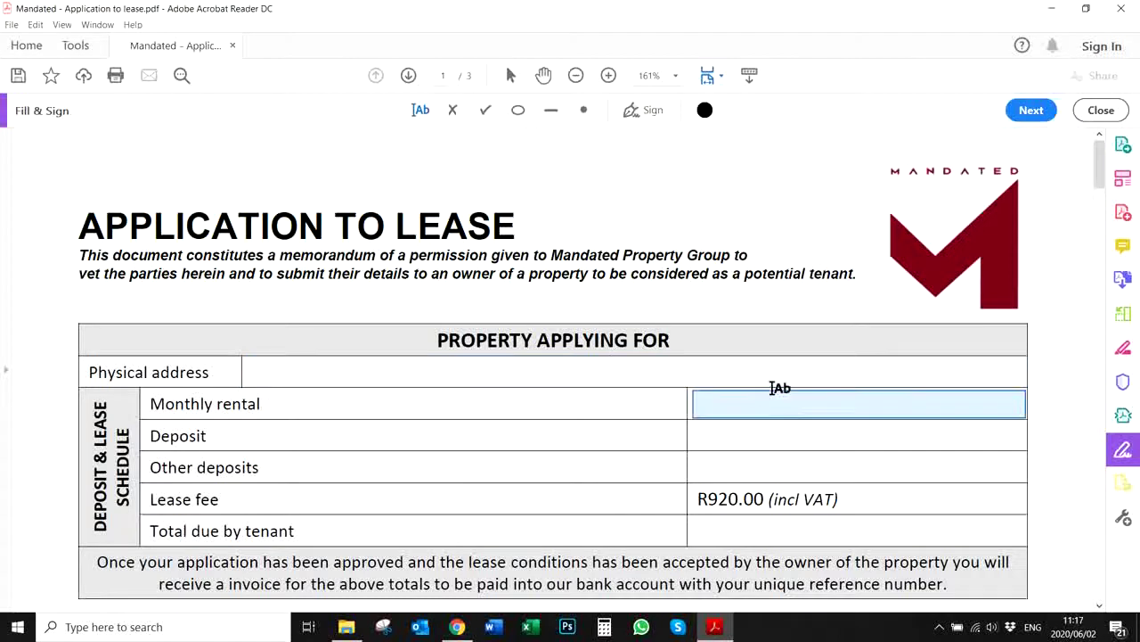
scroll(778, 441, down, 1)
scroll(779, 452, down, 4)
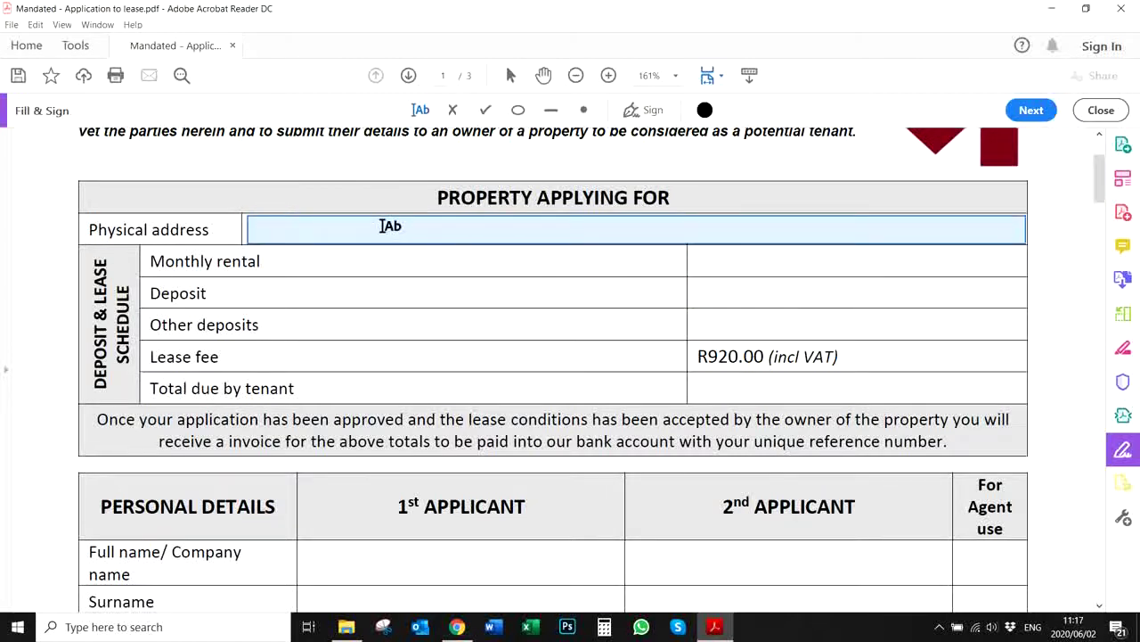
click(707, 231)
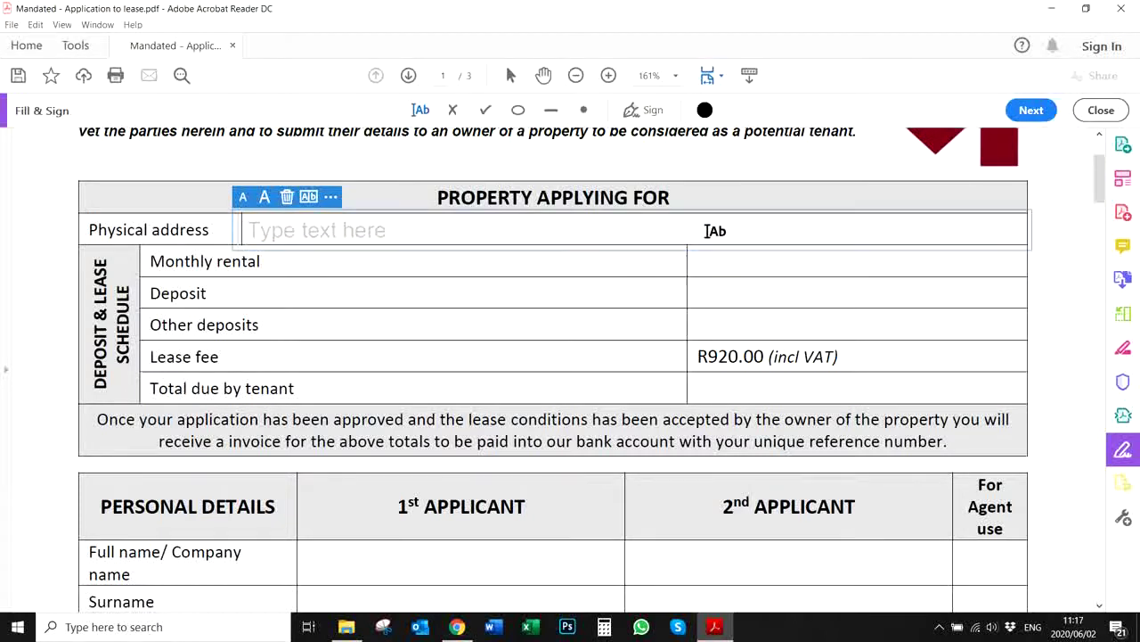